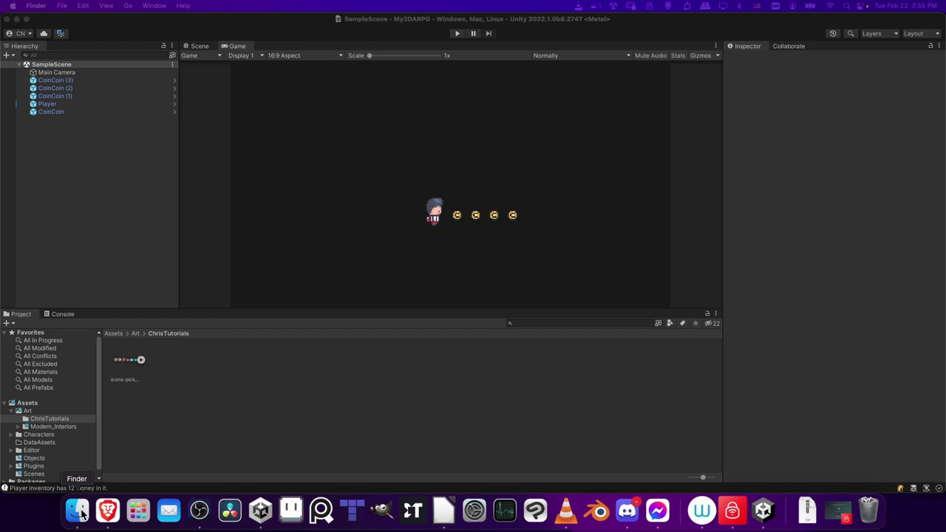
Open the GathererExteriorPack folder in Finder in icon view, next to the Unity editor
right_click(82, 513)
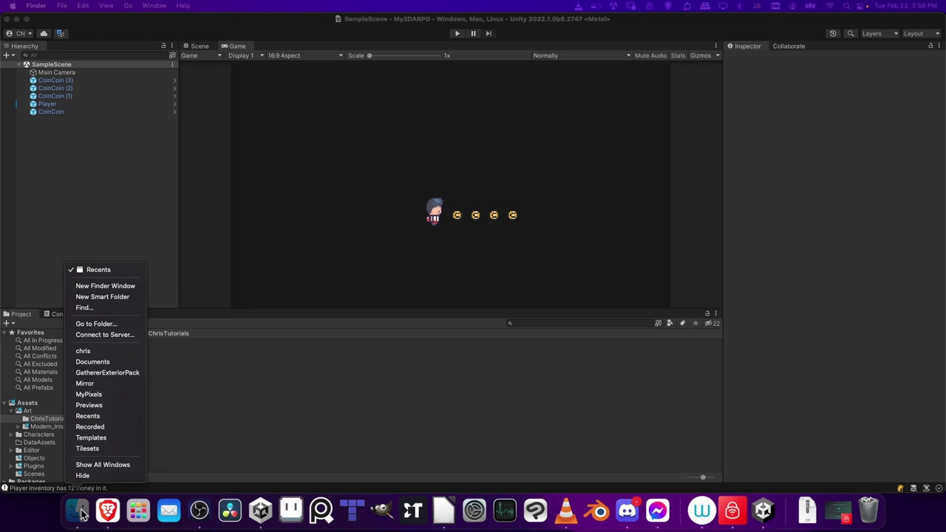
click(136, 375)
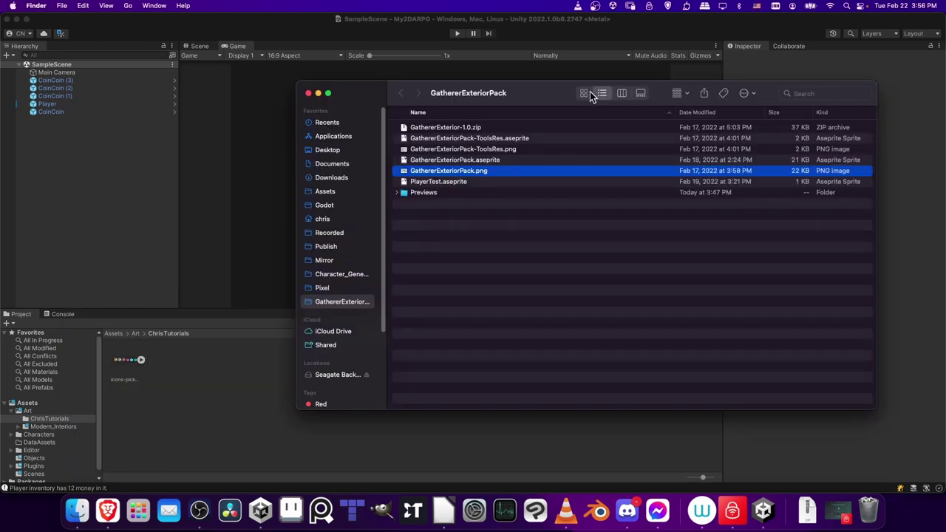
click(584, 93)
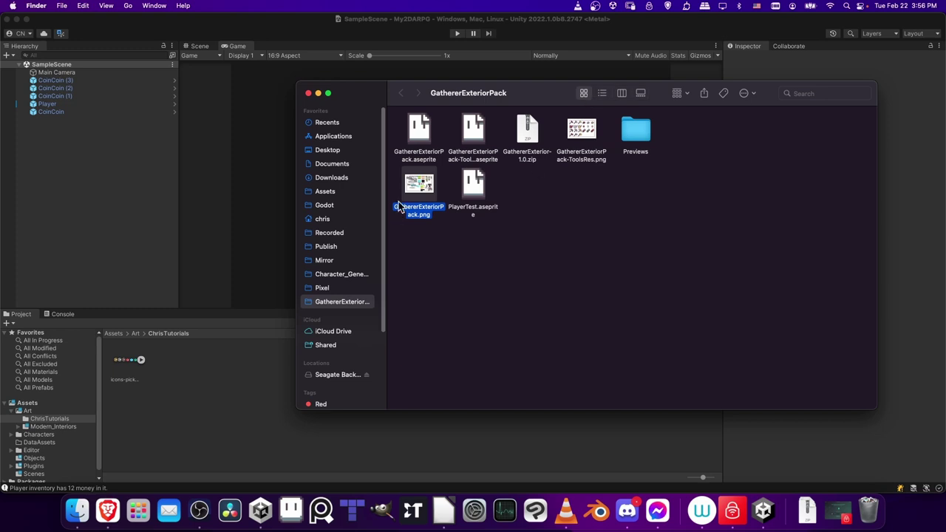
drag(539, 94, 583, 77)
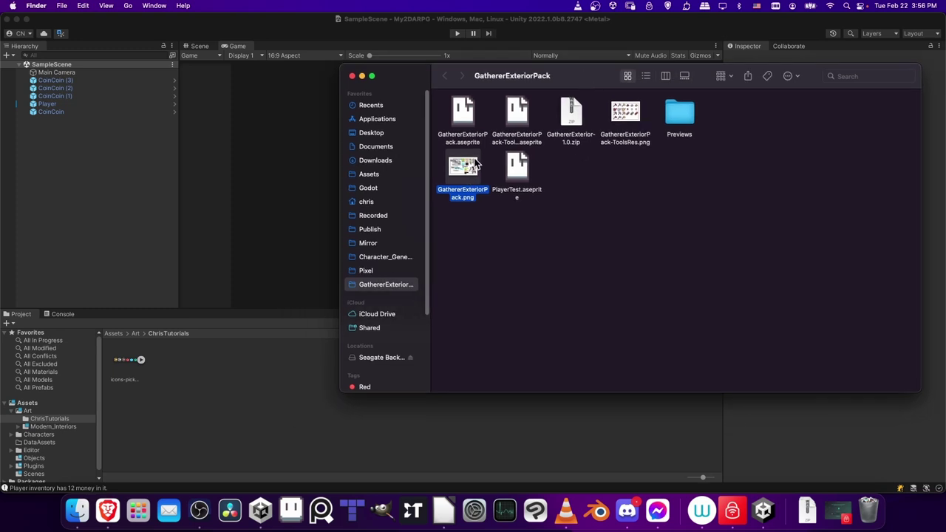
drag(477, 164, 82, 418)
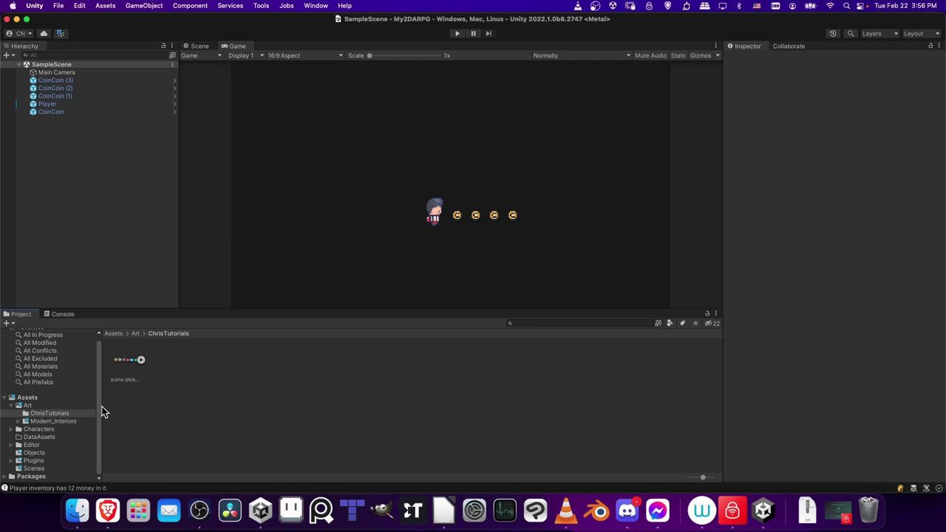
Copy GathererExteriorPack.png from Finder into Unity's ChrisTutorials art folder
right_click(42, 398)
mouse_move(69, 222)
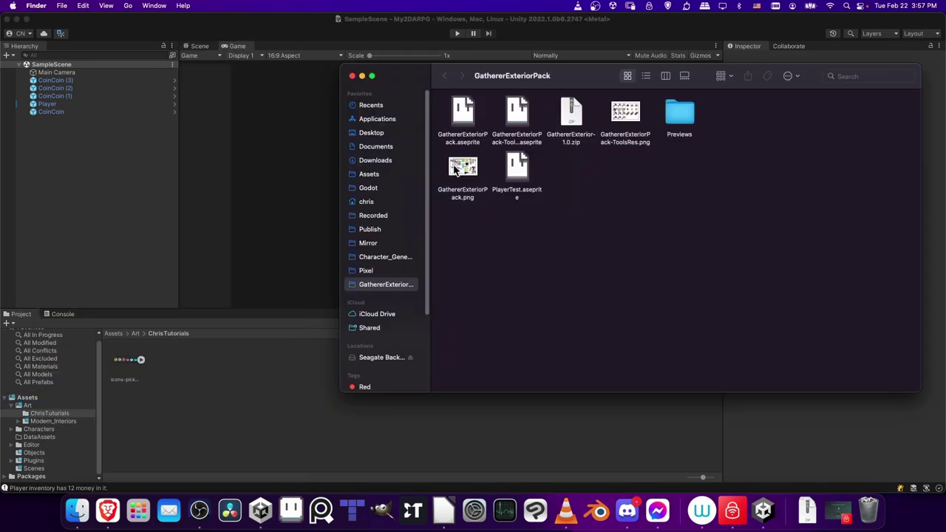
click(467, 170)
drag(468, 172, 171, 356)
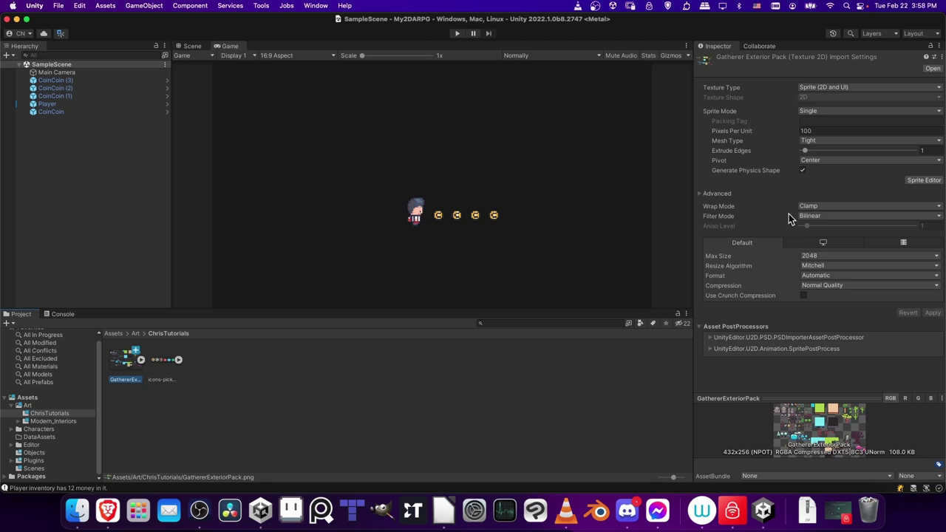
Set GathererExteriorPack's Filter Mode to Point (no filter) and Compression to None, then apply
click(816, 216)
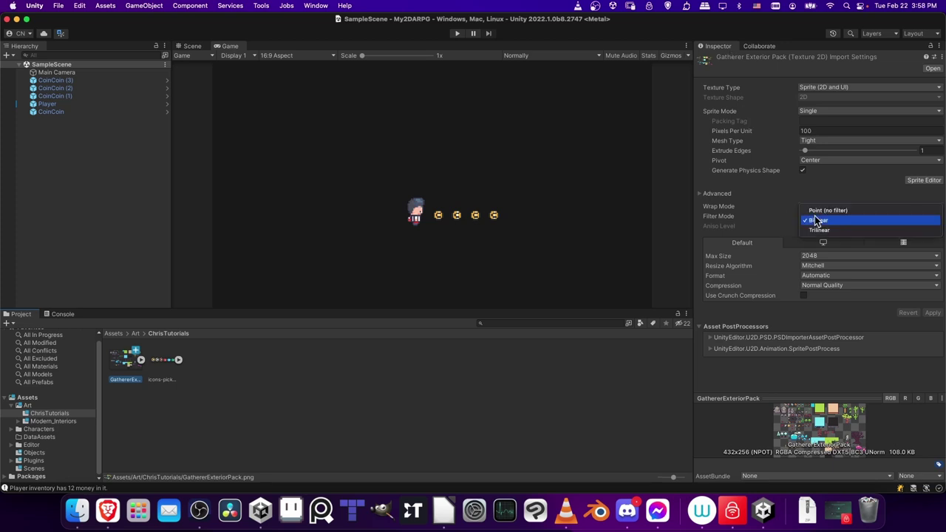
click(825, 213)
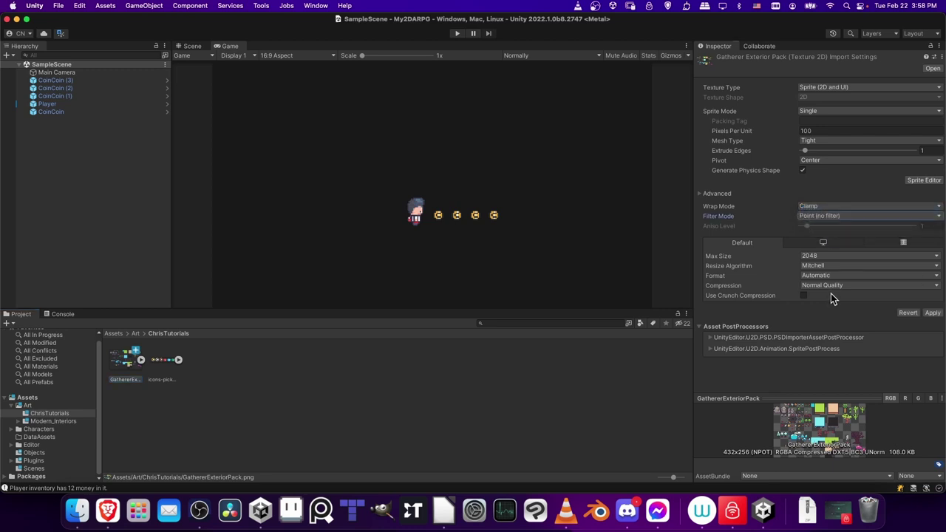
click(830, 288)
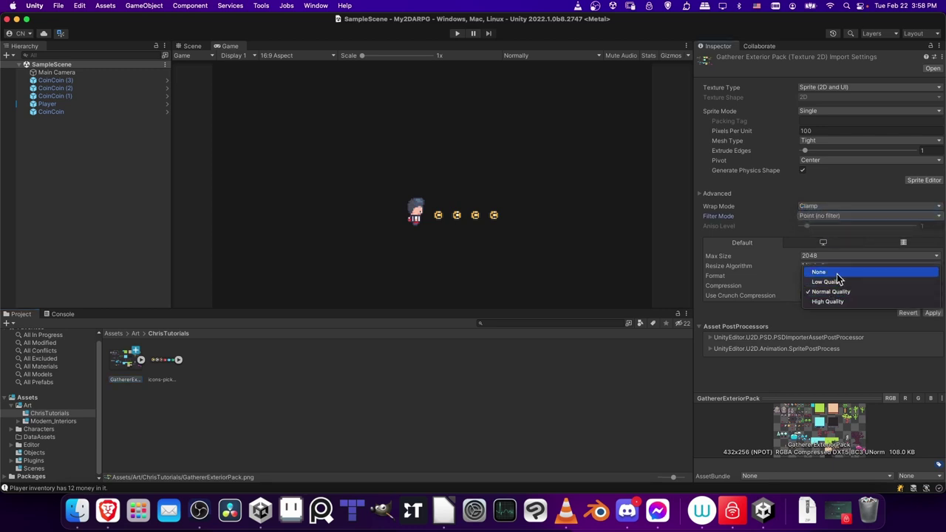
click(837, 272)
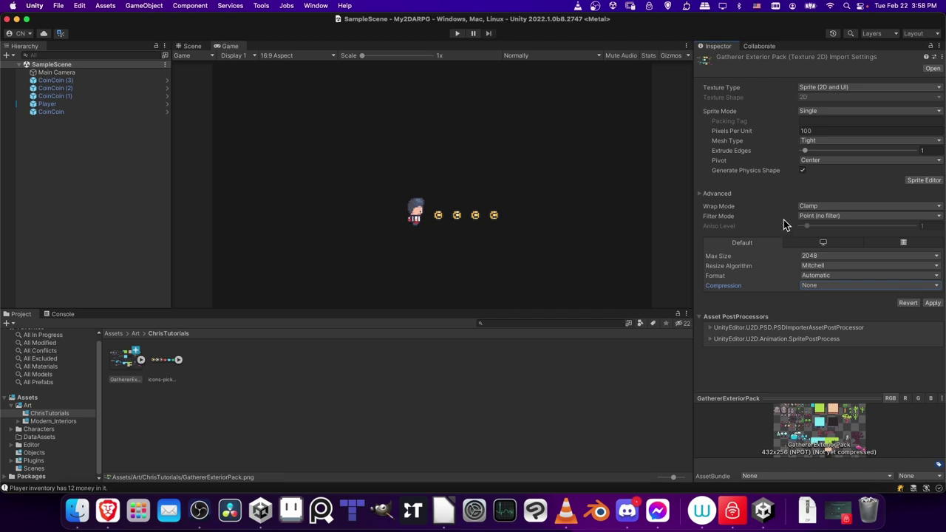
click(934, 304)
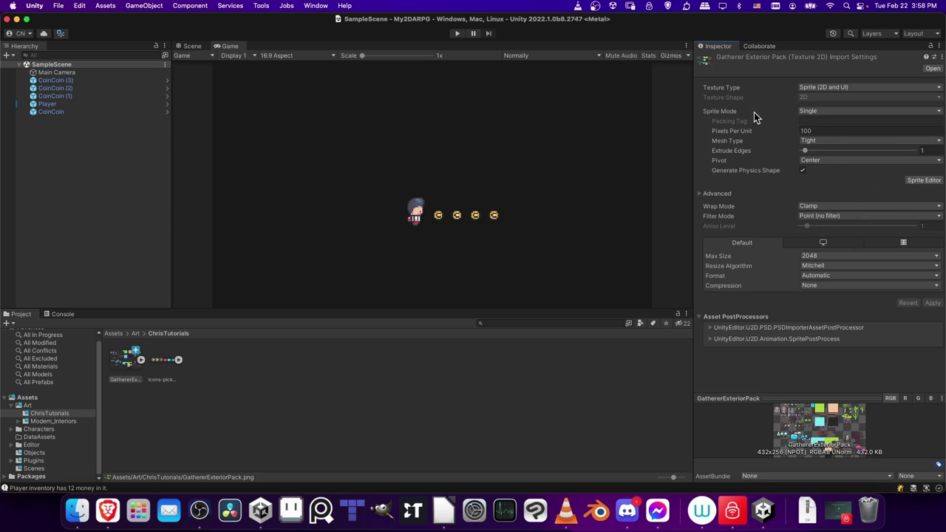
Switch the sheet's Sprite Mode to Multiple and open it in the Sprite Editor
click(811, 112)
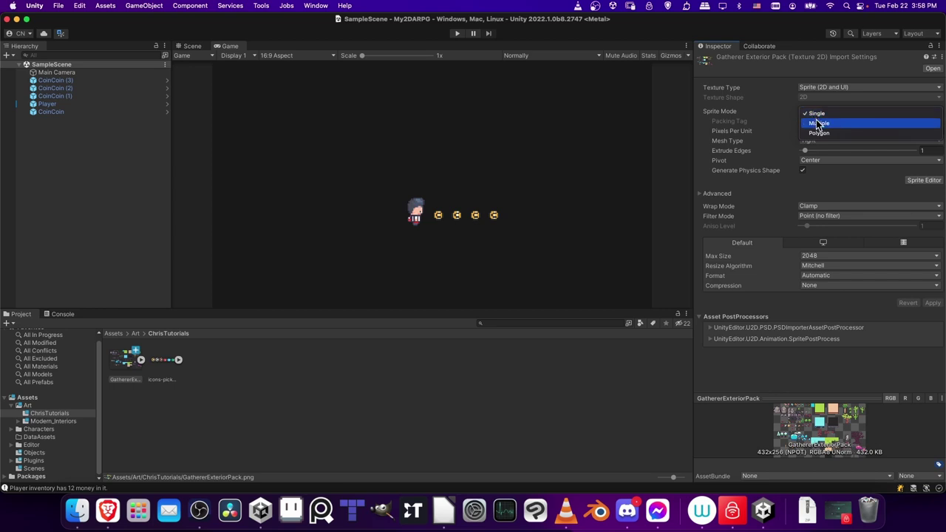
click(817, 123)
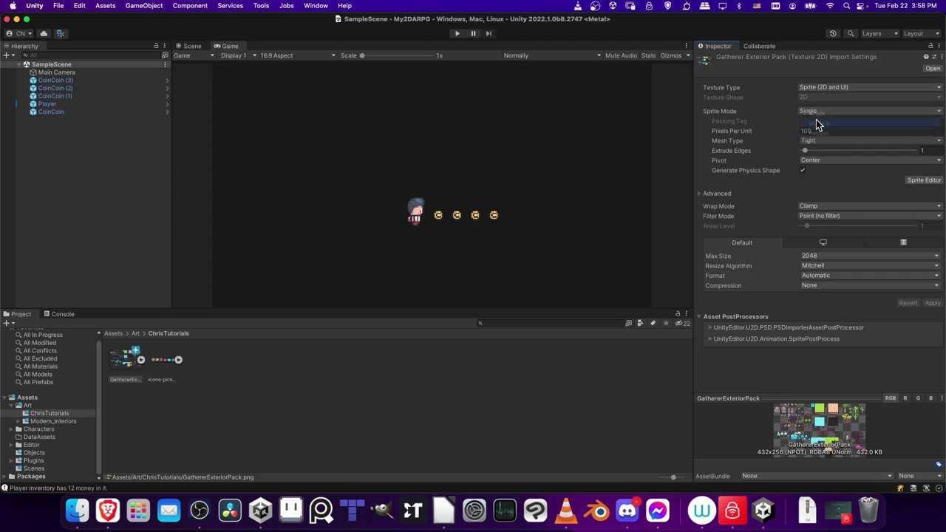
click(922, 171)
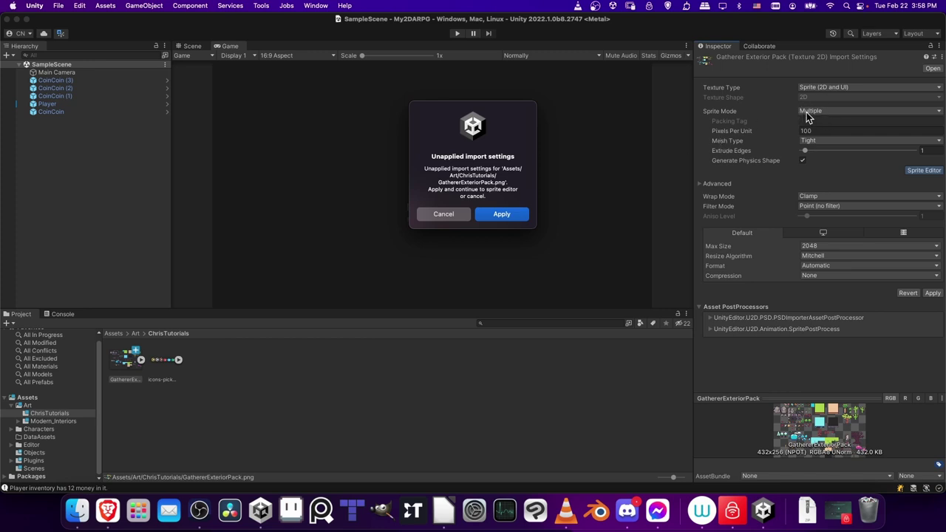
click(516, 214)
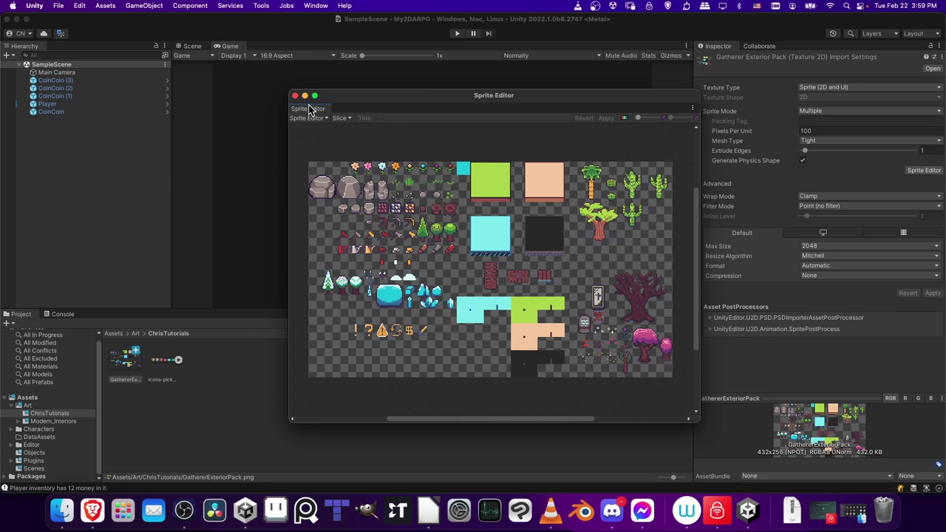
Slice the sheet into a grid of 16×16-pixel cells and apply the slices
click(349, 117)
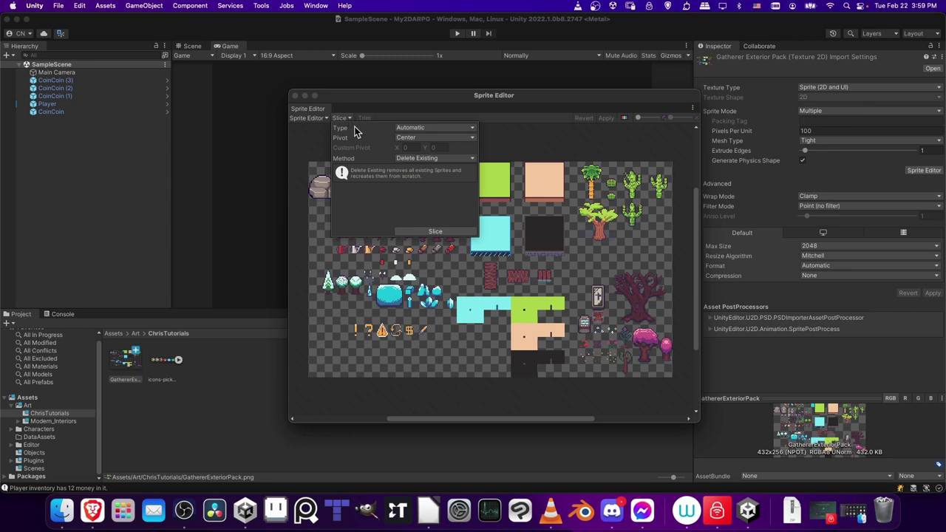
click(413, 128)
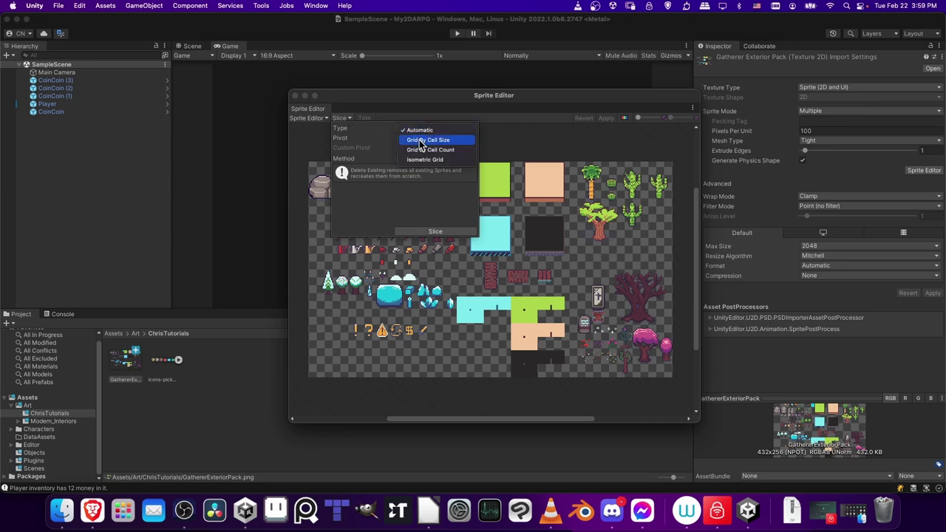
click(423, 141)
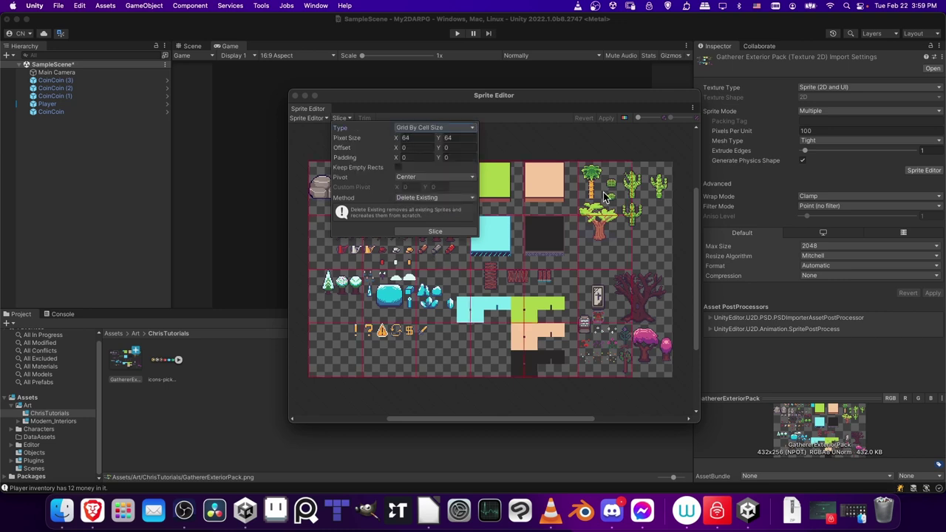
click(428, 138)
text(16)
click(454, 139)
text(16)
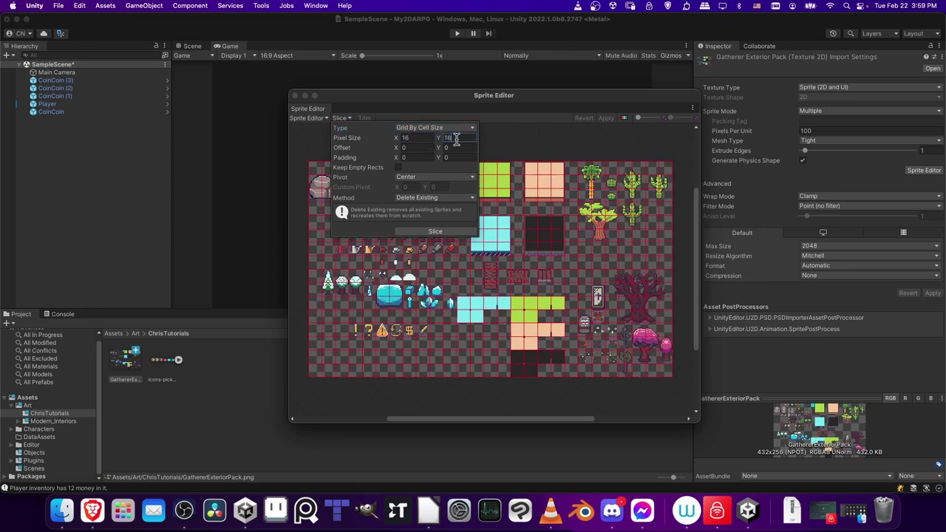
click(455, 235)
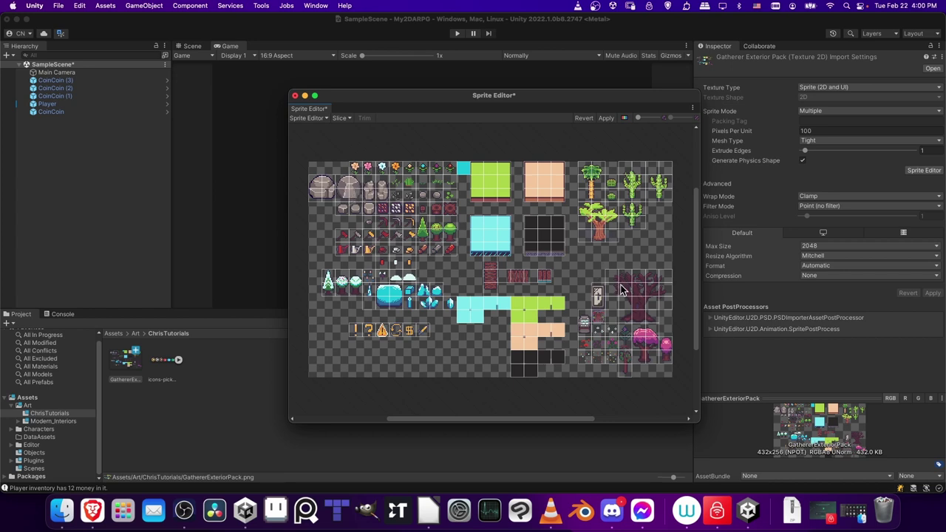
click(611, 277)
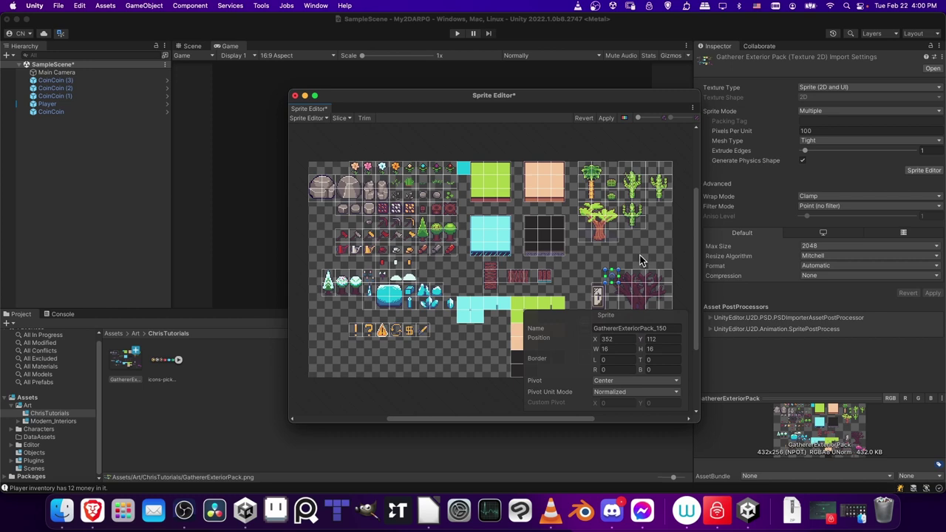
click(637, 235)
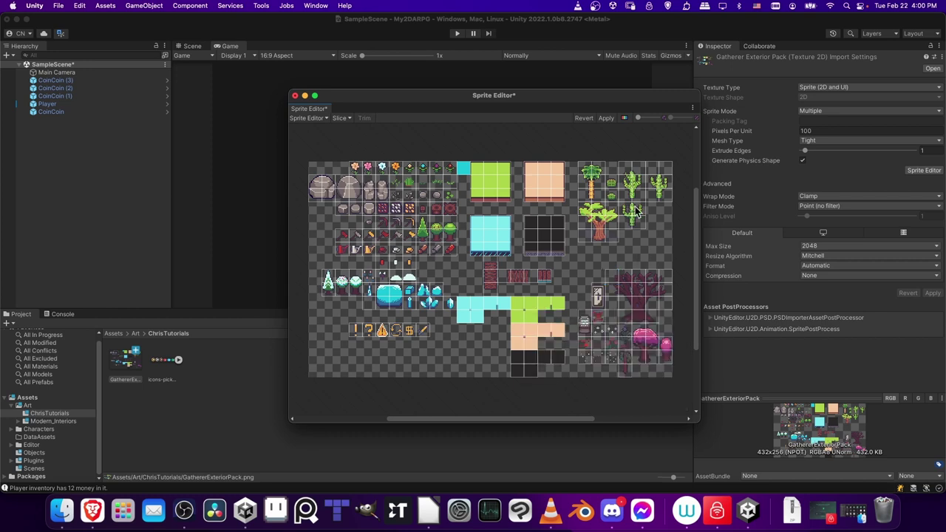
click(606, 119)
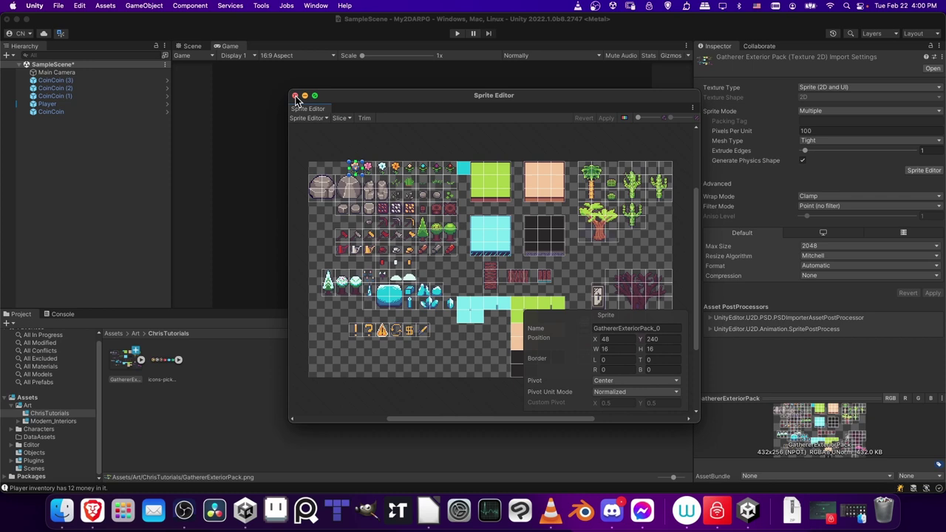
Close the Sprite Editor and expand GathererExteriorPack to browse its sliced sprites
click(295, 96)
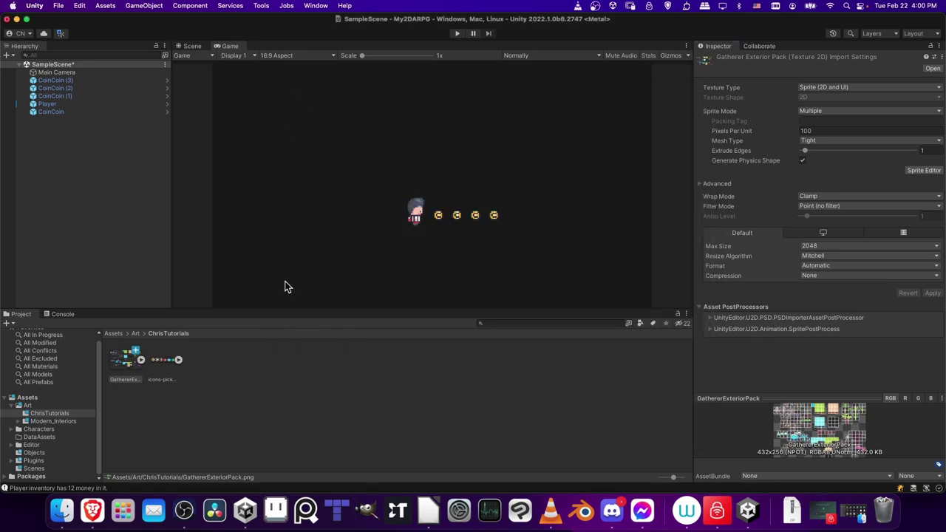
click(141, 360)
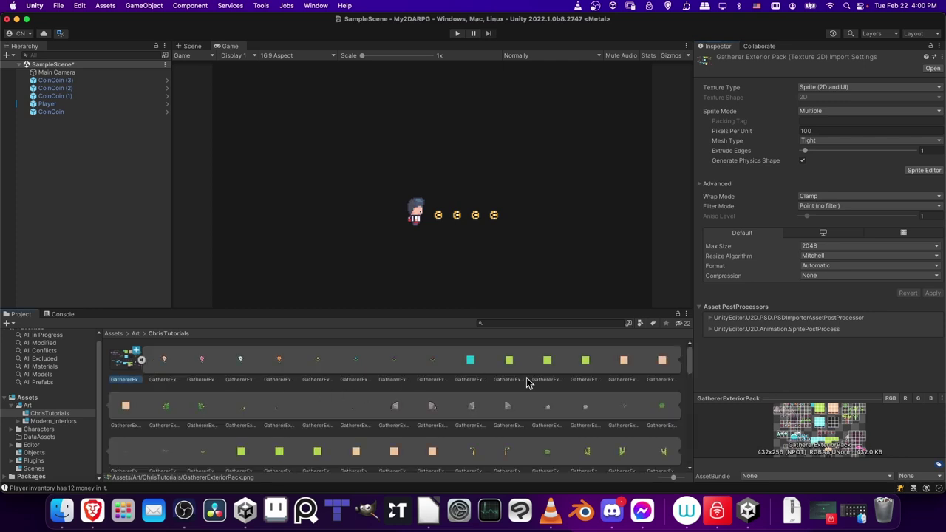
scroll(495, 394, down, 5)
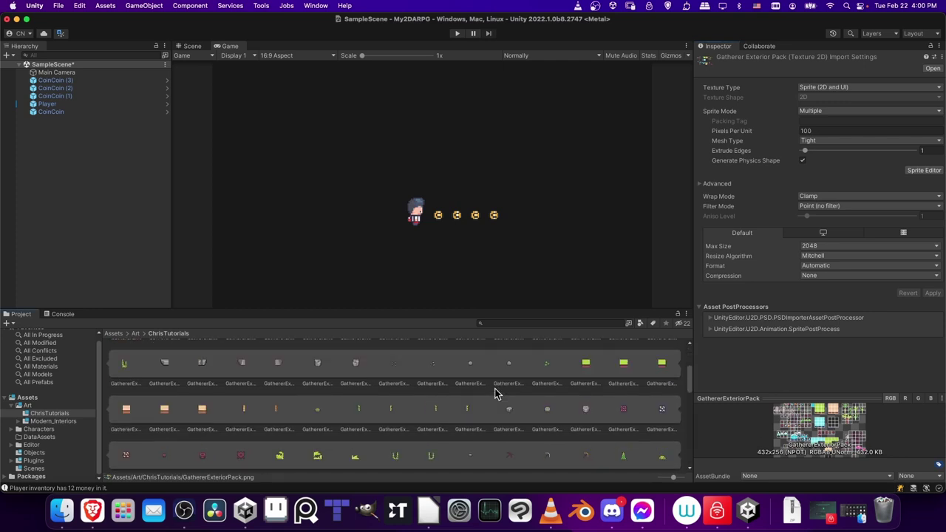
scroll(495, 393, down, 5)
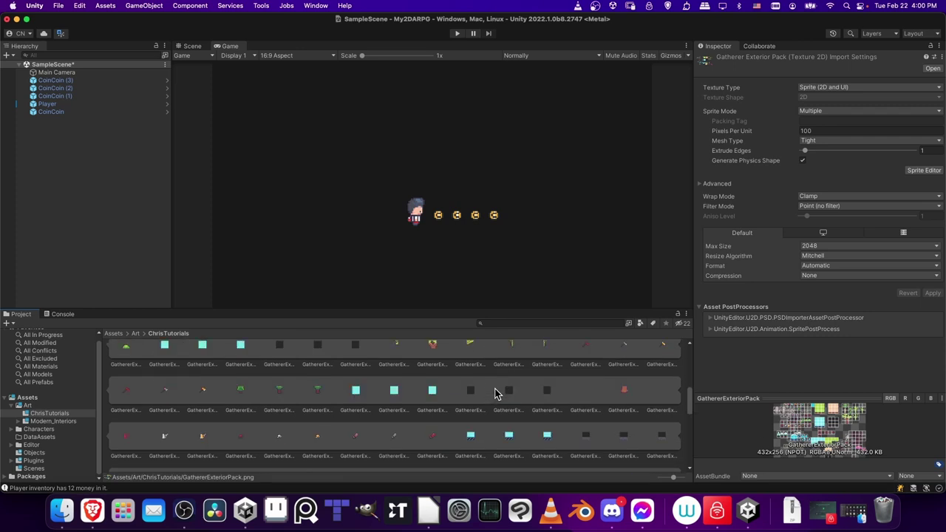
click(116, 189)
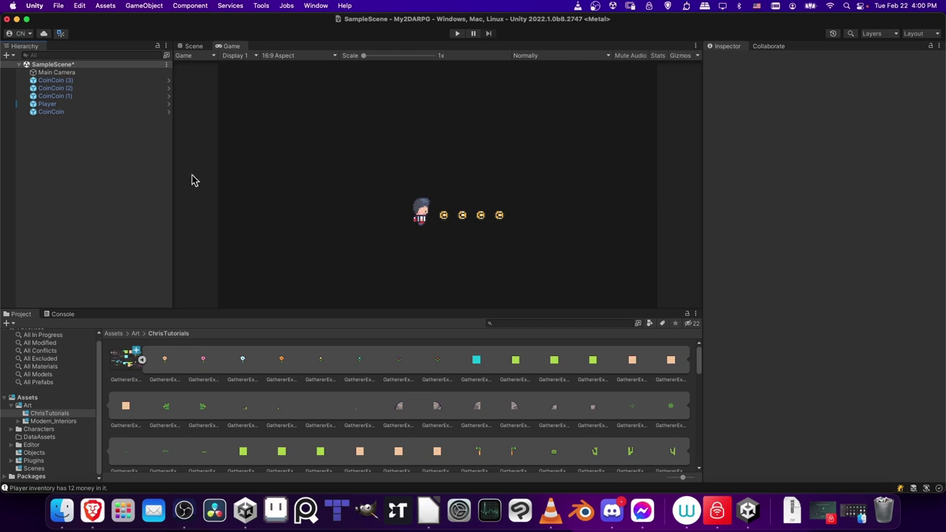
Create a rectangular tilemap under a Grid and name it Tilemap-NoCollision
right_click(46, 131)
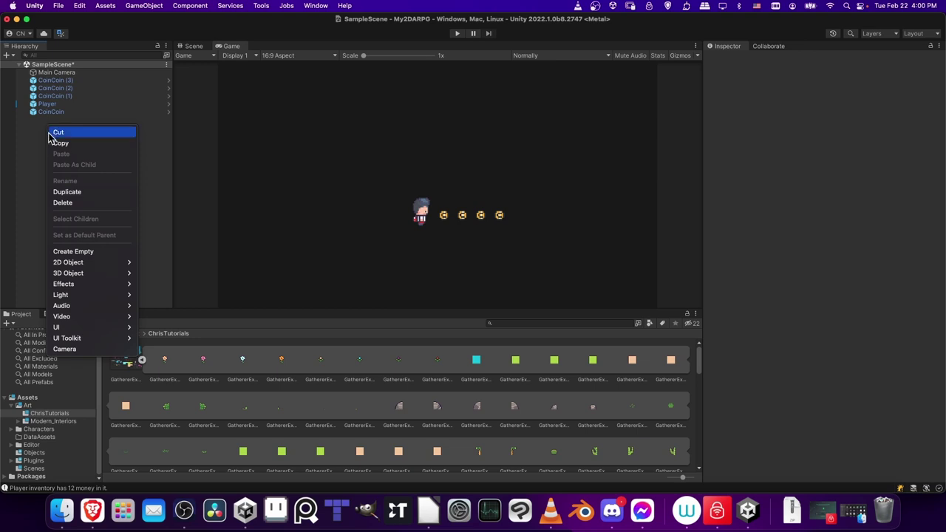
mouse_move(75, 266)
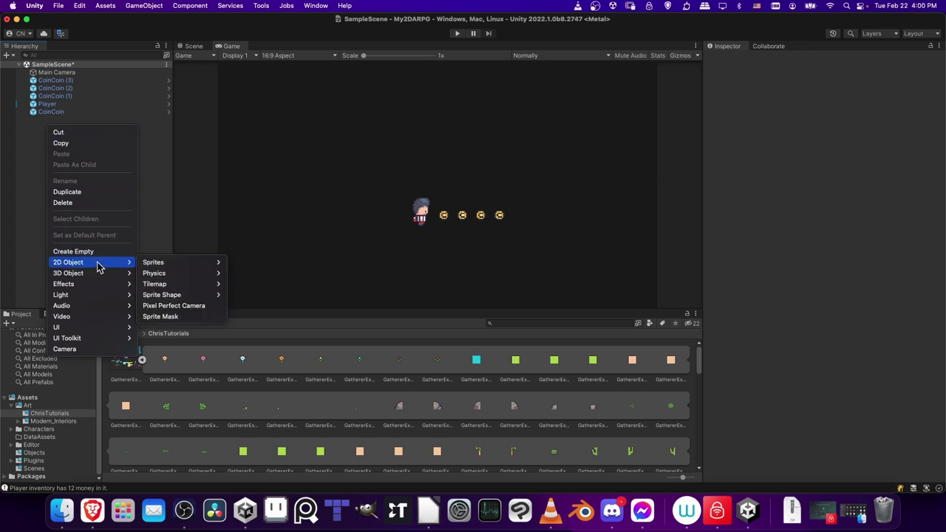
mouse_move(187, 287)
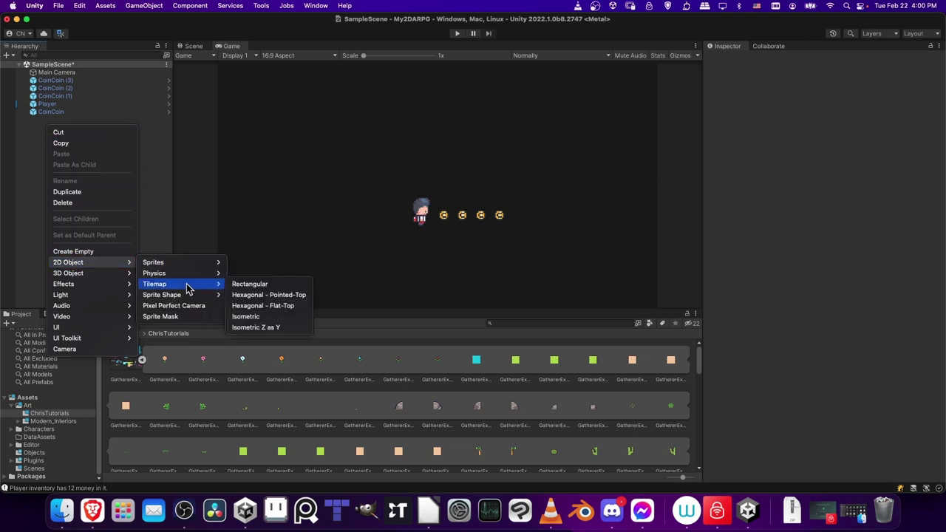
click(240, 286)
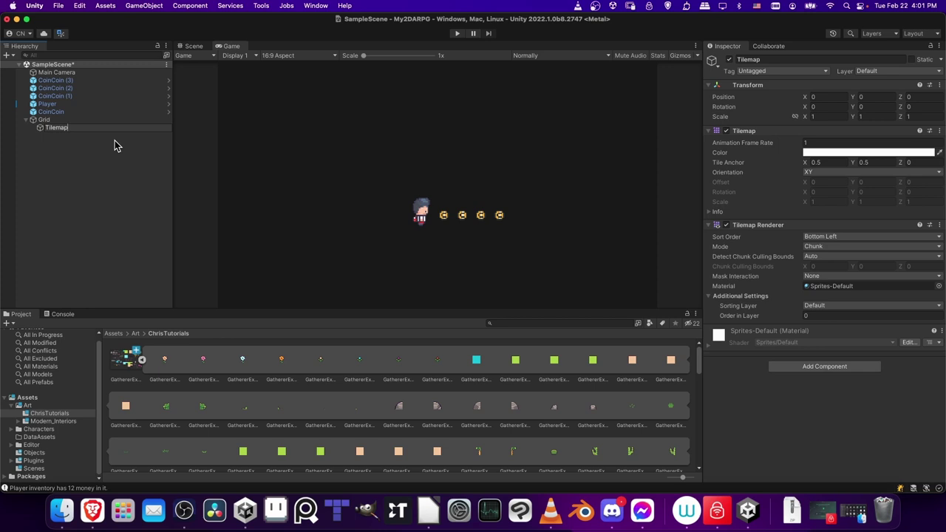
text(NoCollision)
key(Return)
Duplicate the tilemap and rename the copy Tilemap-Collision
key(super+d)
right_click(116, 139)
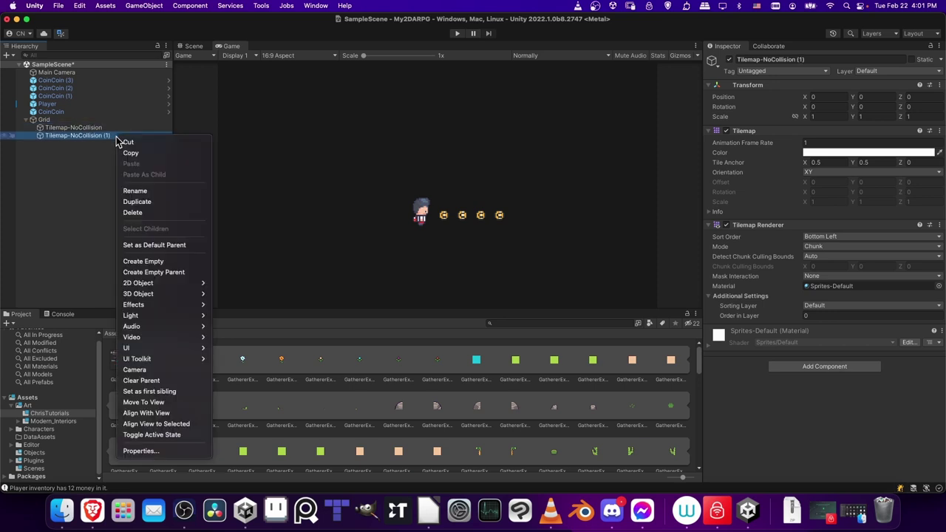
click(140, 192)
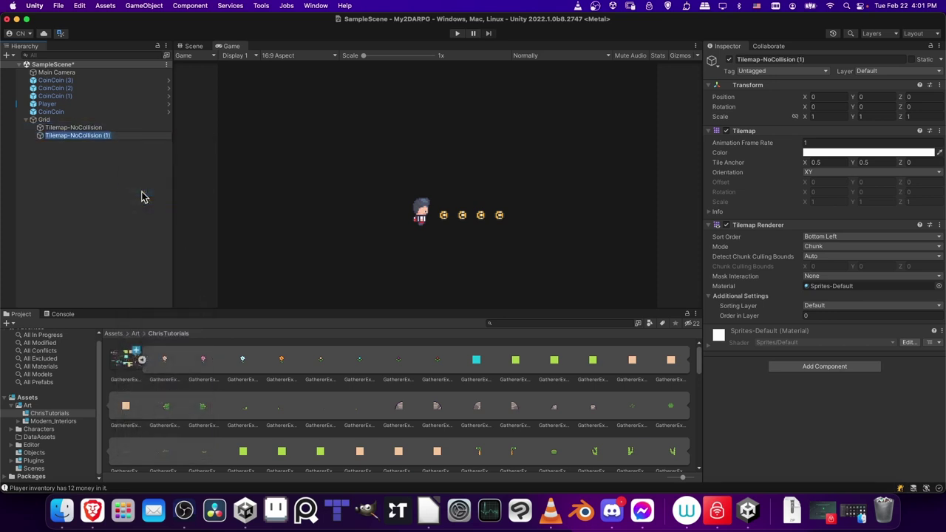
key(BackSpace)
key(BackSpace)
key(BackSpace)
key(BackSpace)
key(Left)
key(Left)
key(Left)
key(Left)
key(Left)
key(Left)
key(Left)
key(Left)
key(Left)
key(BackSpace)
key(BackSpace)
key(Return)
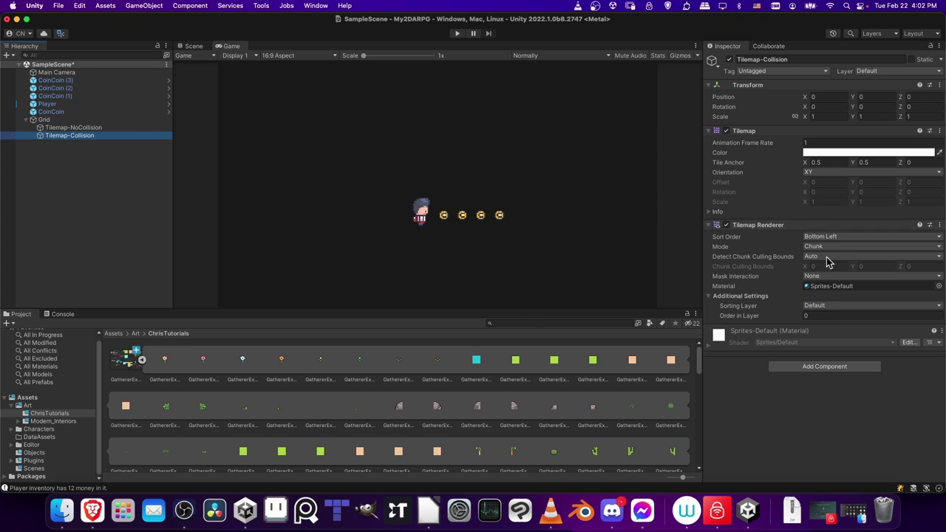
Add a Tilemap Collider 2D component to Tilemap-Collision
click(836, 371)
text(tilemap)
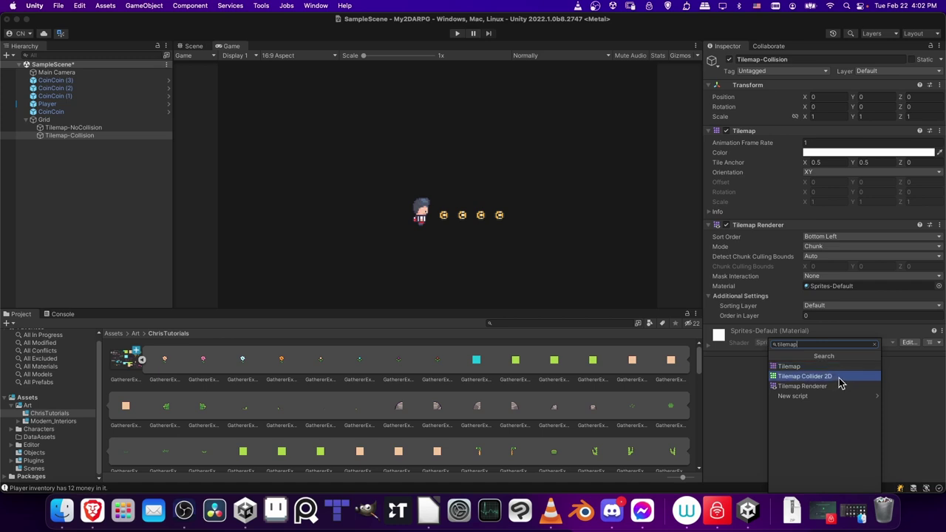
click(839, 379)
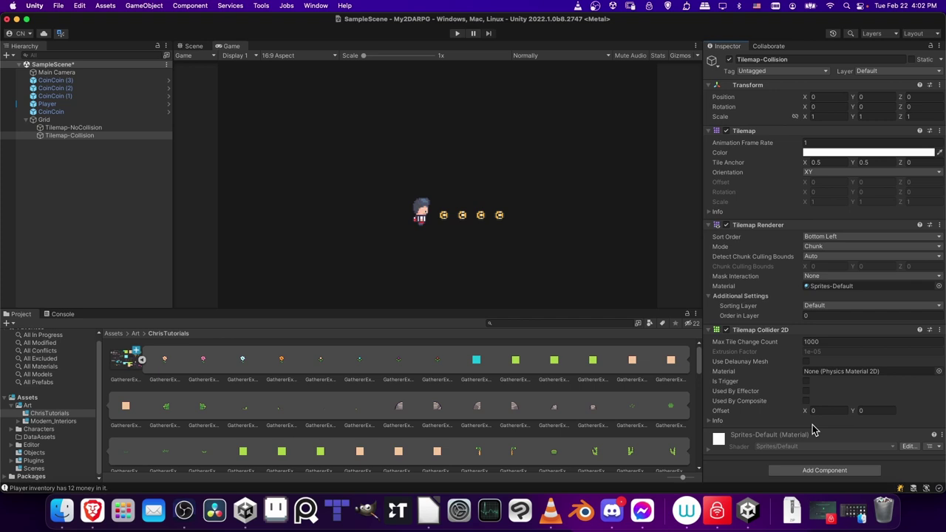
click(77, 136)
Open the Tile Palette from Window > 2D and dock it beside the Inspector
click(316, 6)
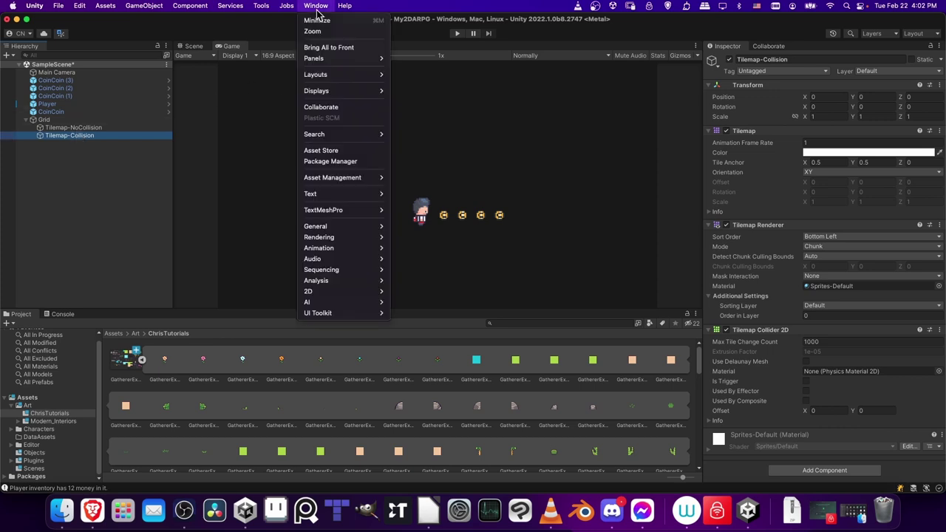
mouse_move(347, 292)
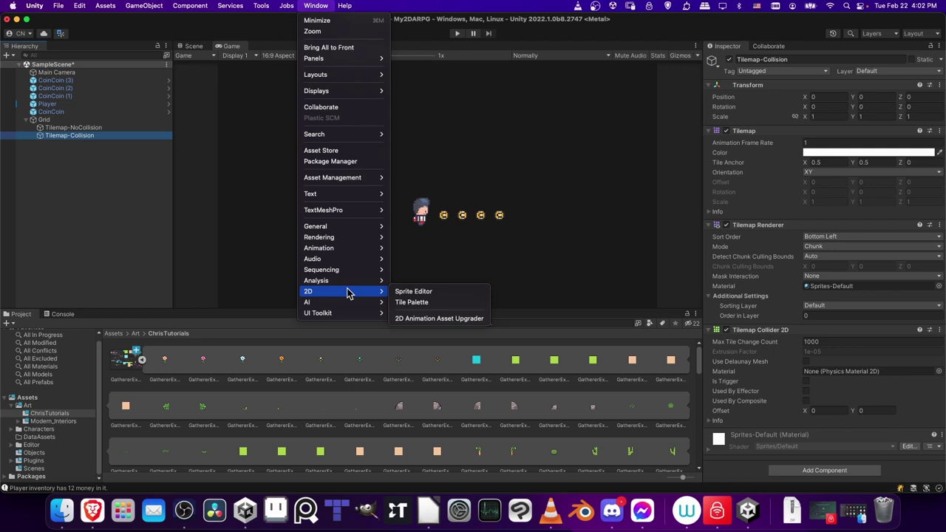
click(408, 303)
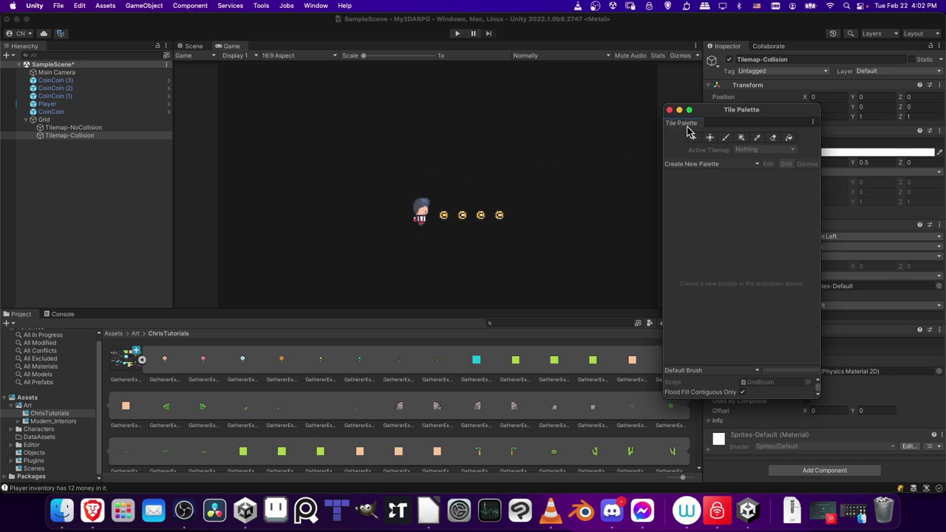
drag(687, 130, 799, 48)
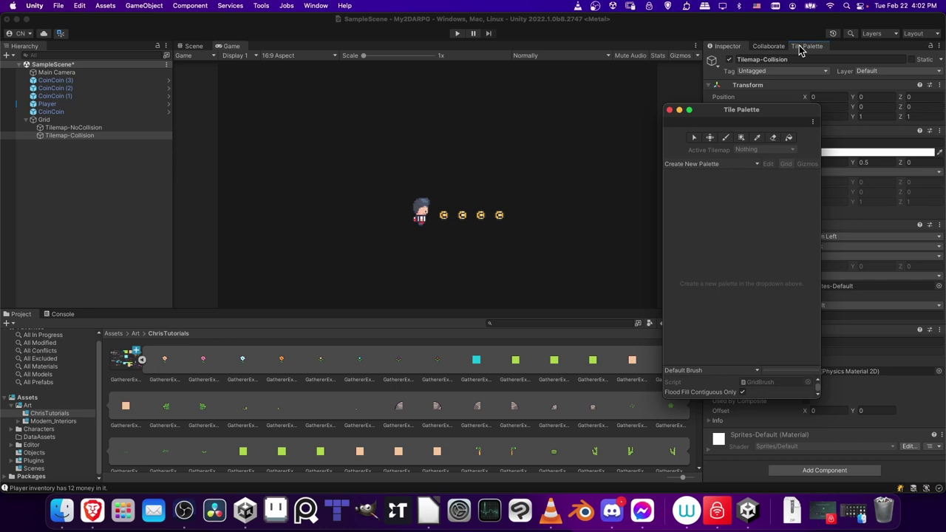
click(800, 47)
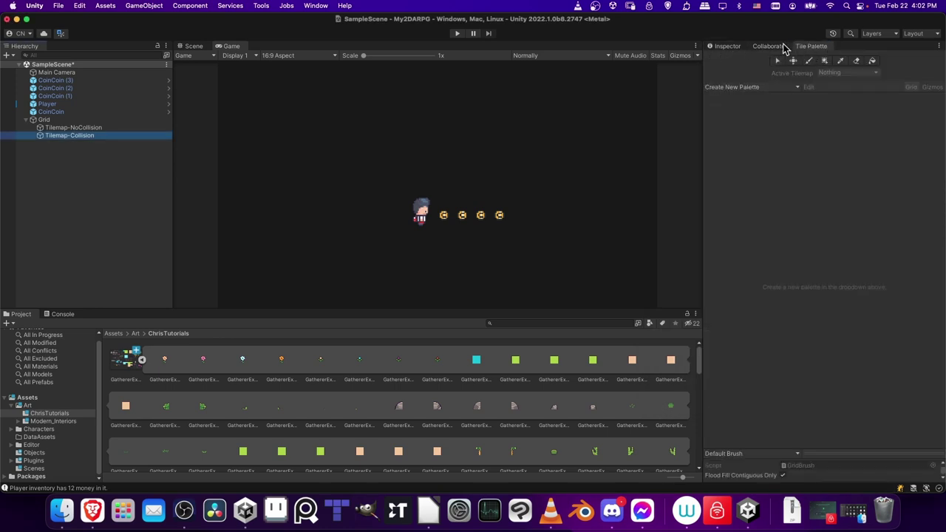
click(779, 118)
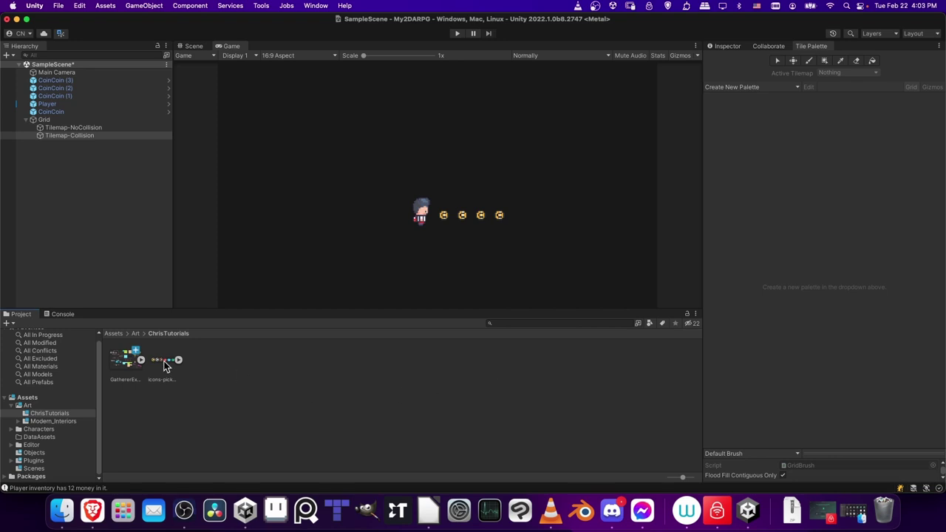
click(140, 360)
scroll(233, 381, down, 5)
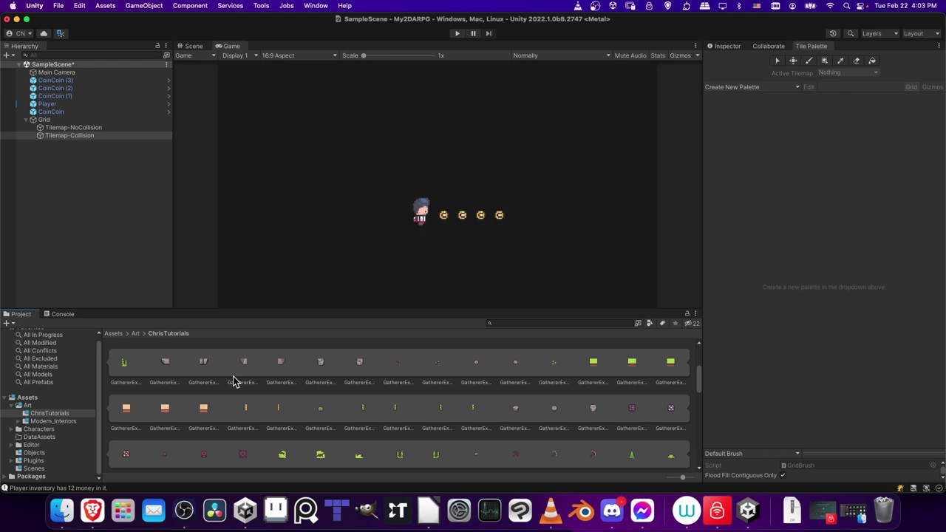
scroll(233, 381, up, 5)
click(141, 360)
click(142, 360)
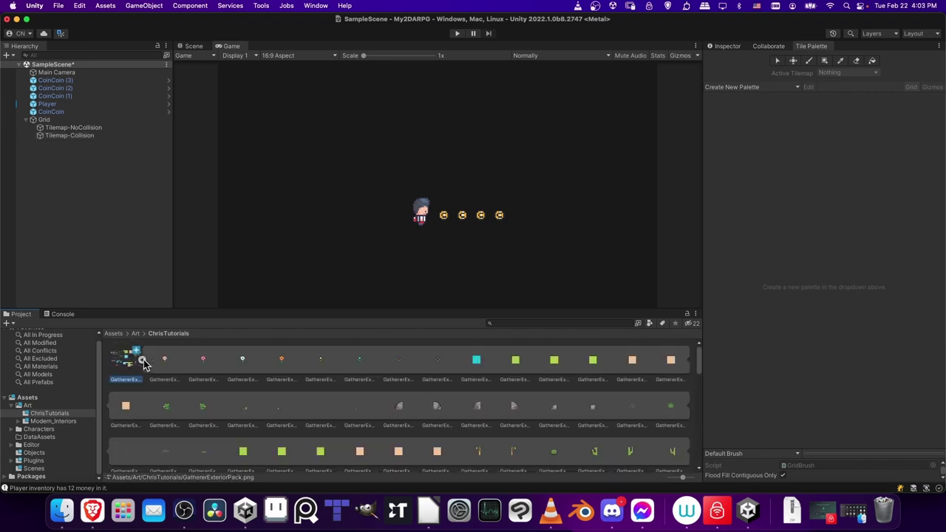
click(141, 360)
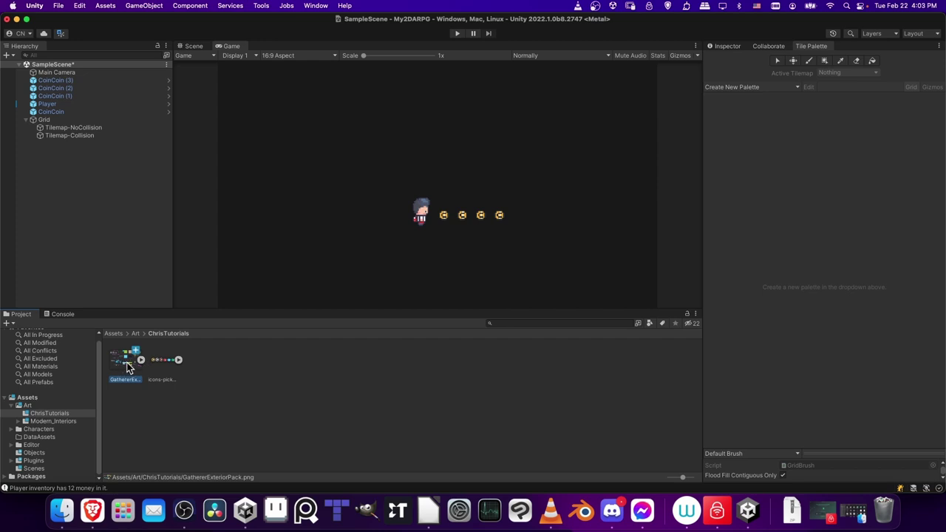
Add a new folder named Tiles to ChrisTutorials beside the GathererExteriorPack sheet
click(210, 405)
right_click(211, 363)
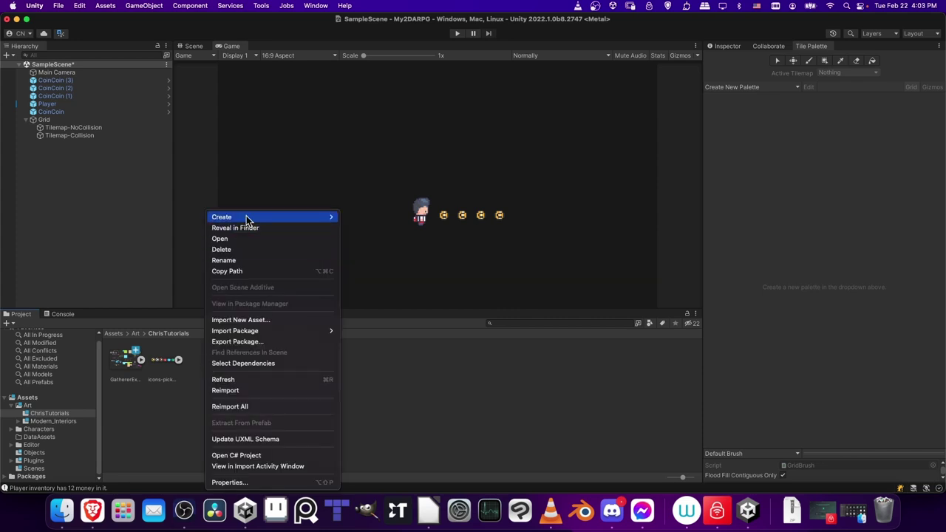
mouse_move(247, 217)
click(378, 11)
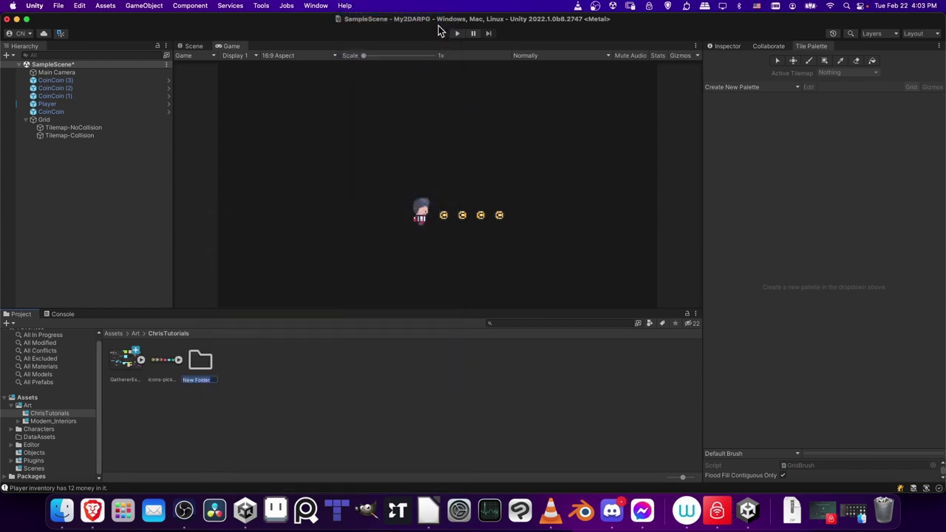
text(Tiles)
click(125, 362)
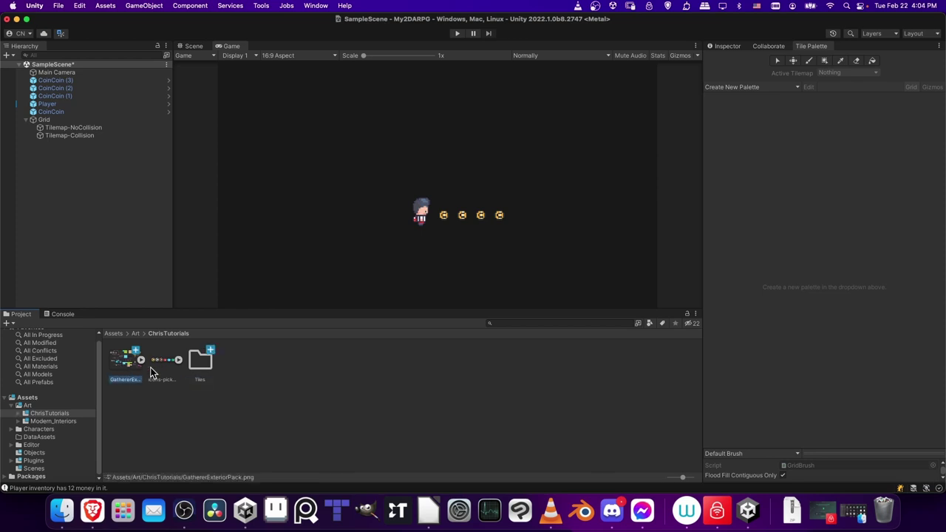
click(200, 364)
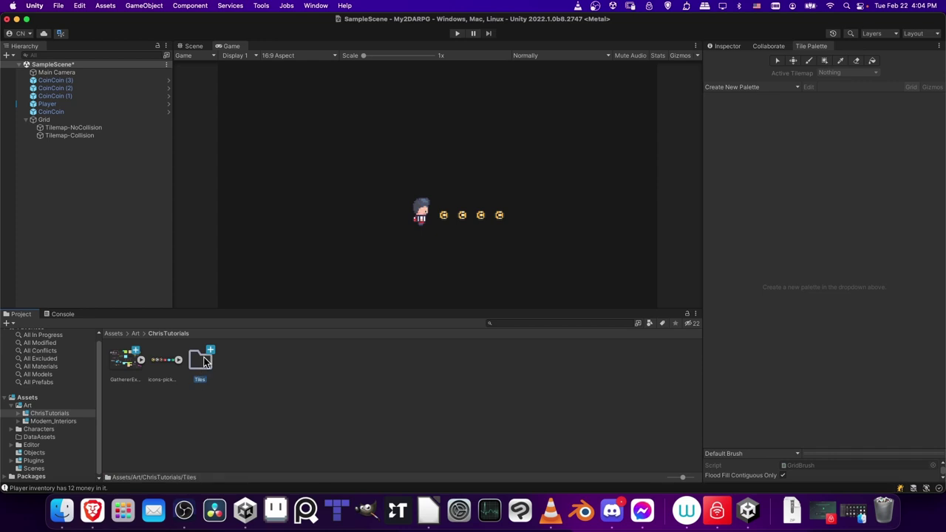
click(127, 364)
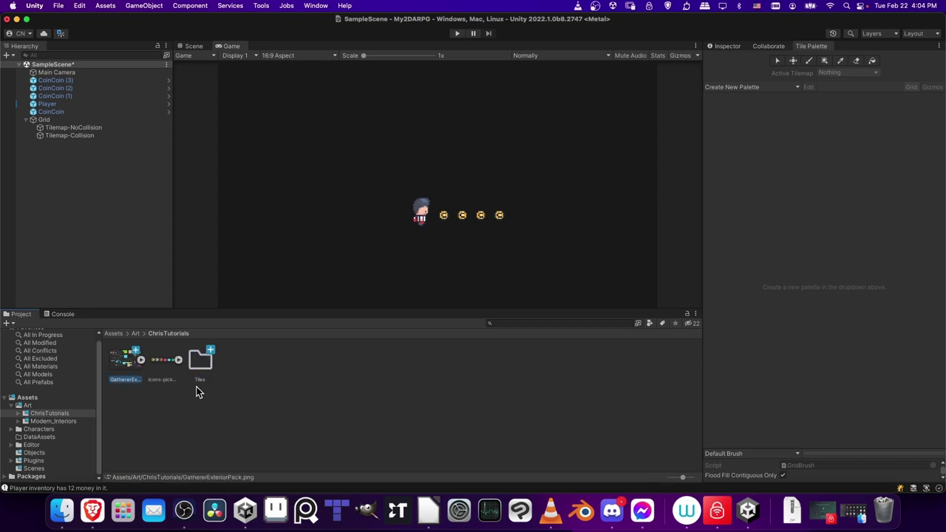
Bring up GathererExteriorPack's import settings in the Inspector to confirm Pixels Per Unit is 100
click(148, 396)
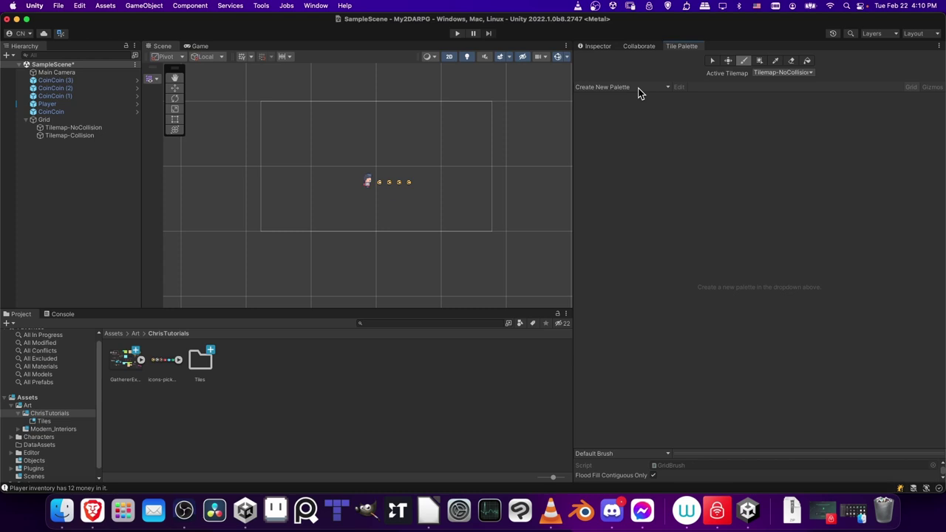
click(607, 49)
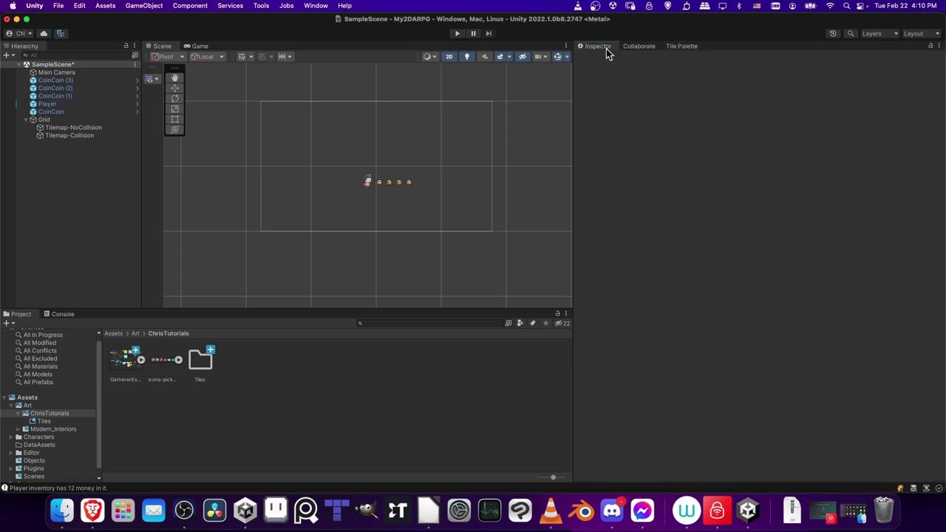
click(124, 361)
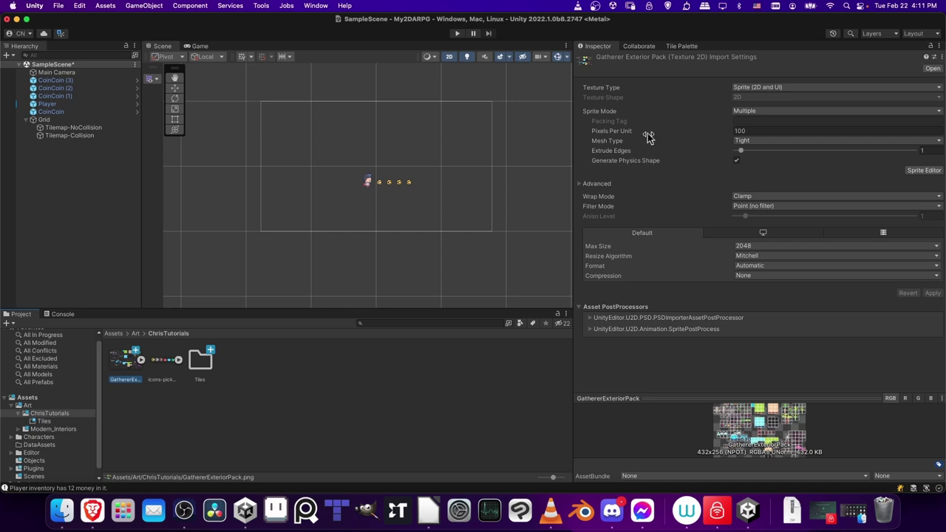
mouse_move(647, 137)
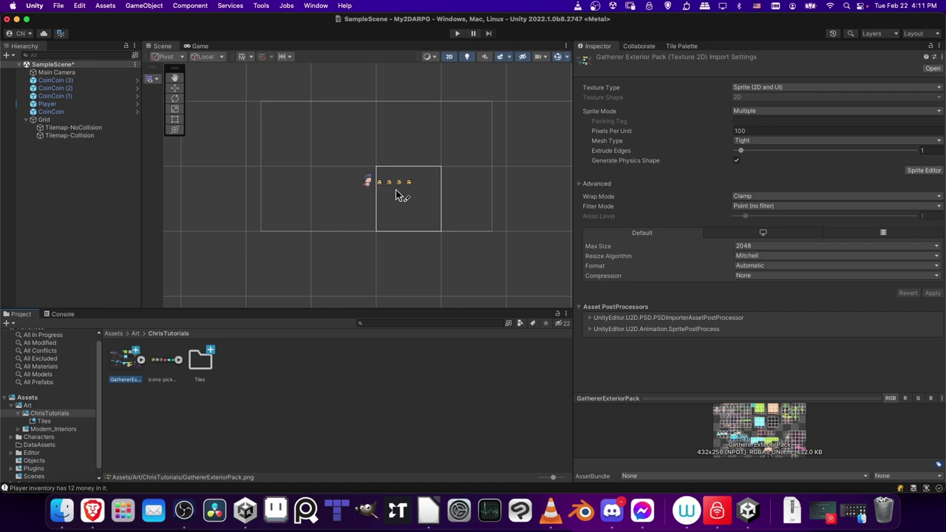
Start a new tile palette with a Manual cell size of 0.16 × 0.16
click(684, 47)
click(640, 89)
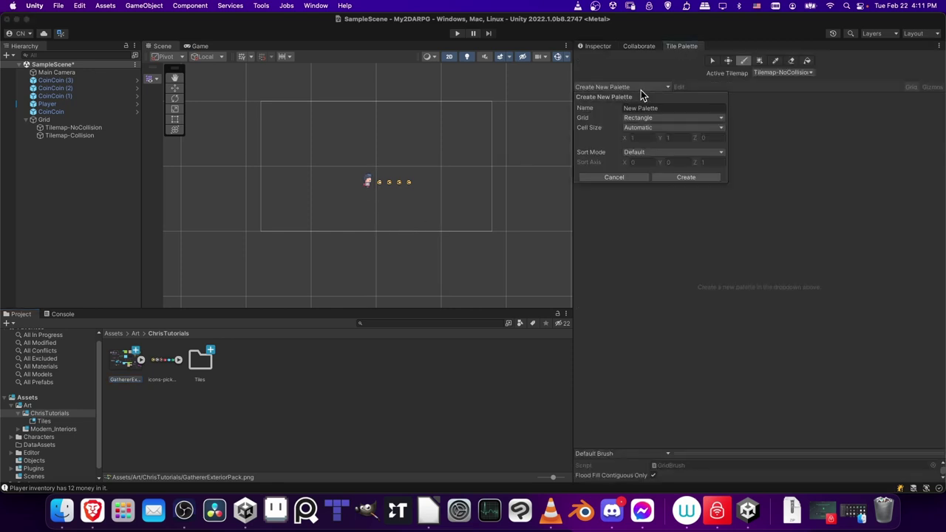
click(648, 131)
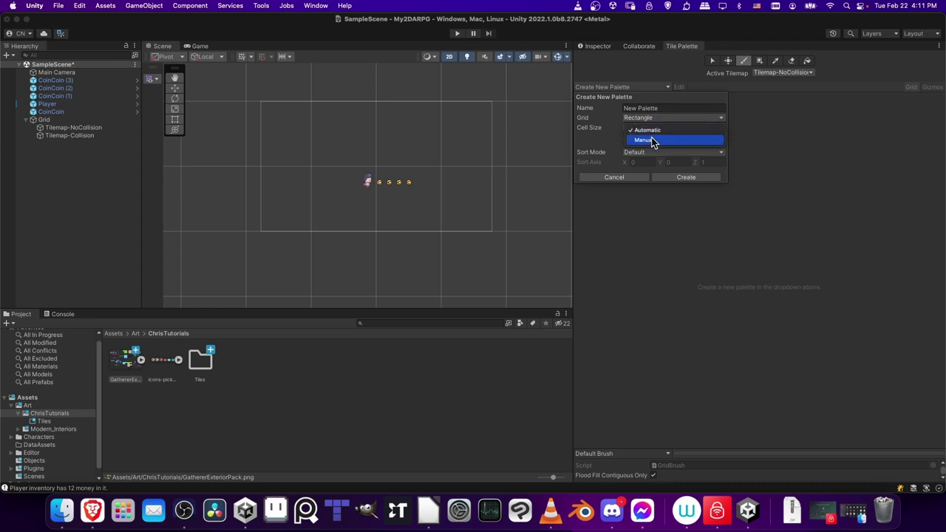
click(652, 140)
click(649, 138)
text(0.16)
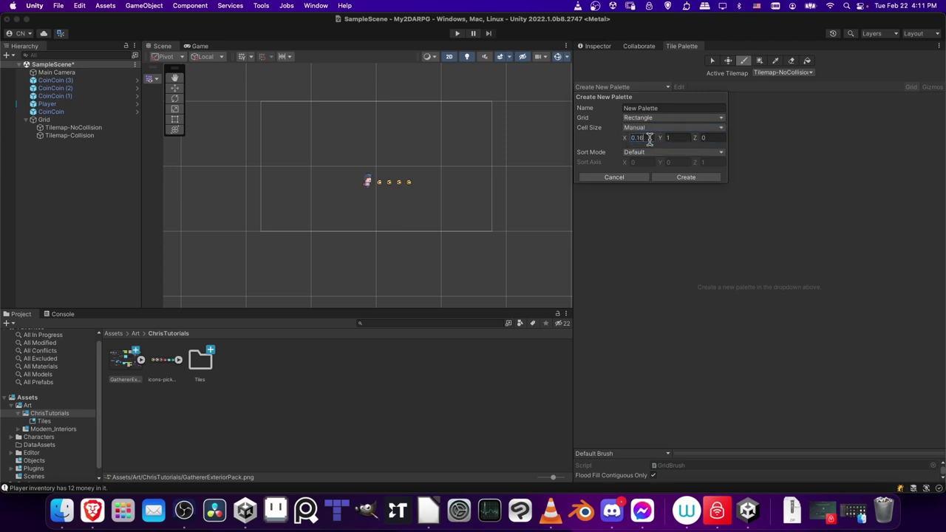
key(Tab)
text(0.16)
key(Tab)
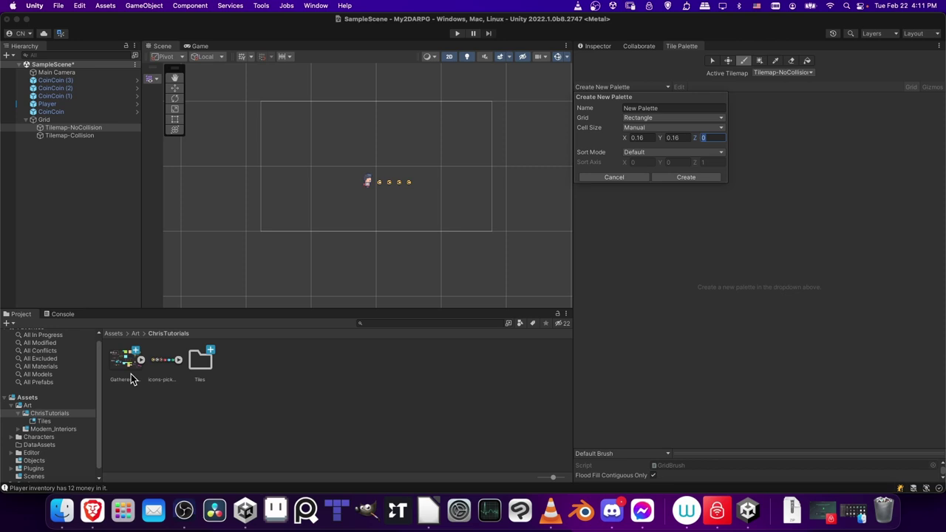
Name the palette GatherersExplorer and create it in the ChrisTutorials folder
click(669, 108)
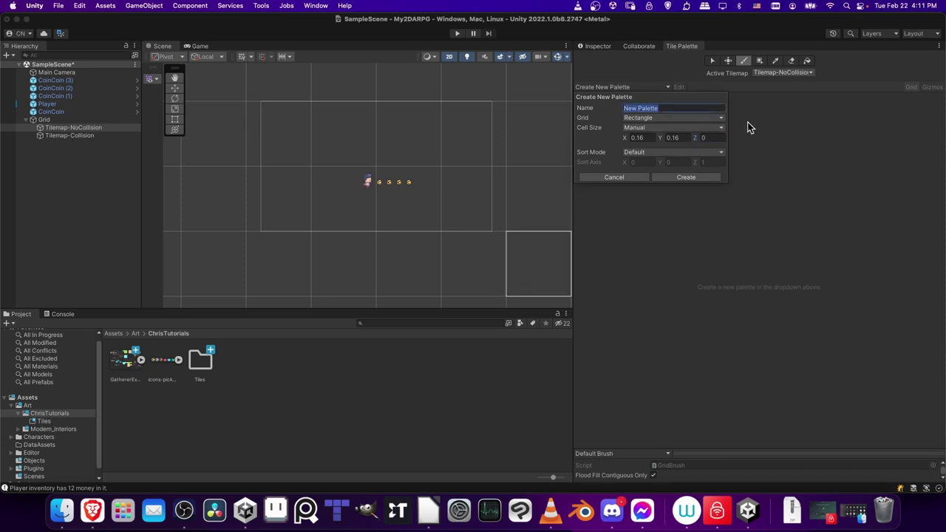
text(Gatherers)
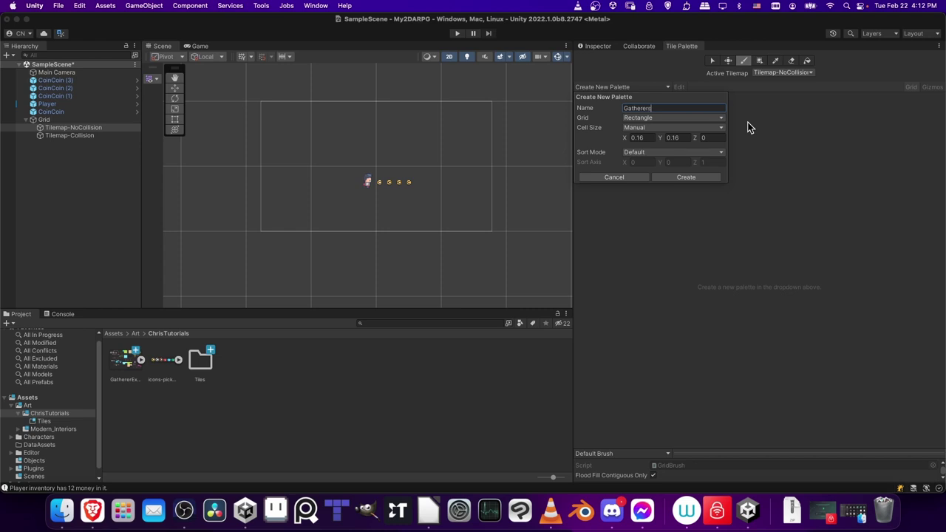
text(Explorer)
click(685, 179)
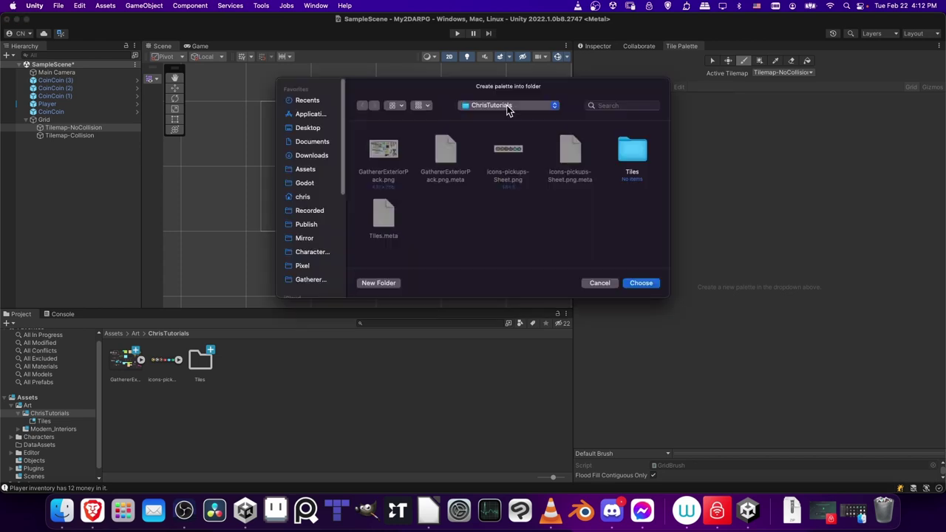
click(640, 284)
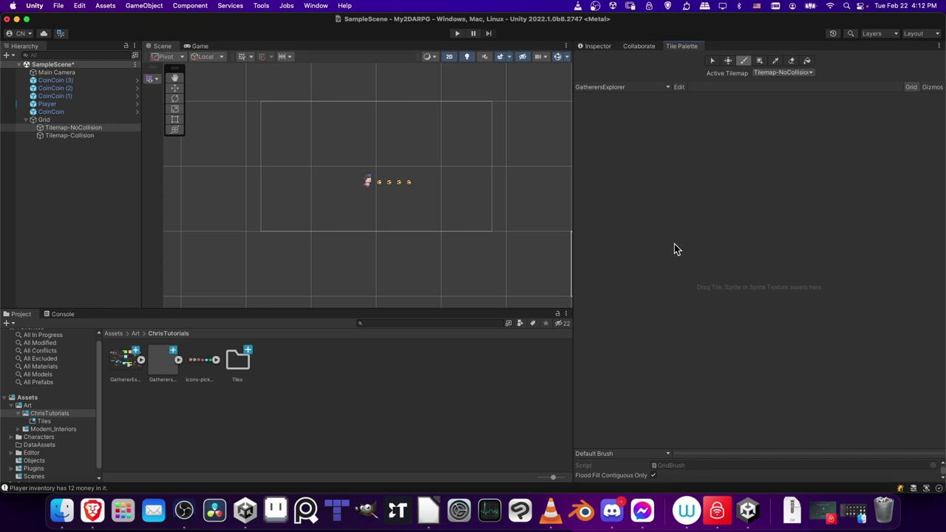
Drop the GathererExteriorPack sheet into the palette, generating its tiles into the Tiles folder
click(120, 365)
drag(120, 364, 649, 196)
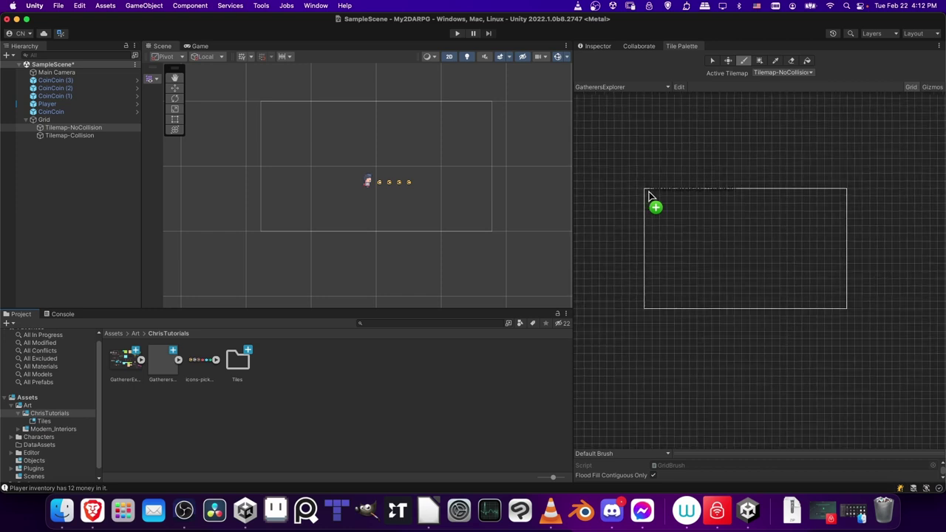
drag(649, 196, 645, 178)
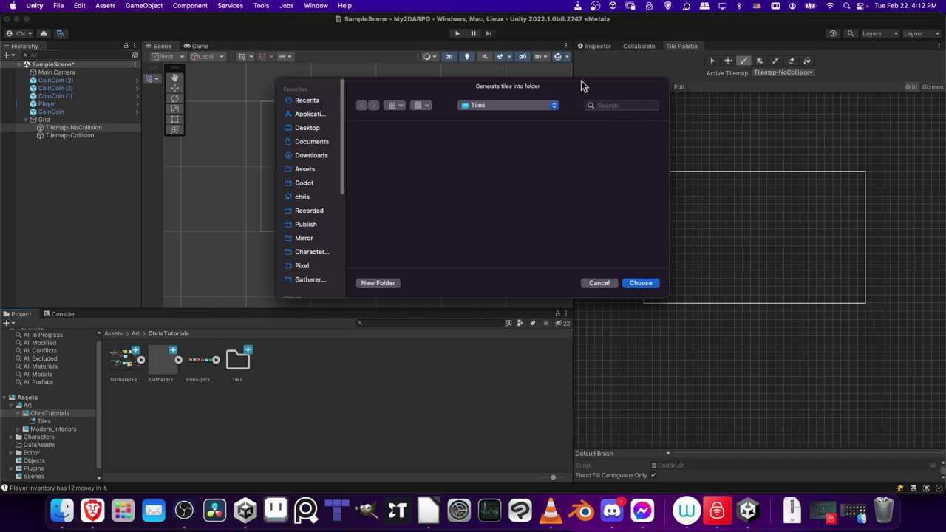
drag(581, 85, 490, 98)
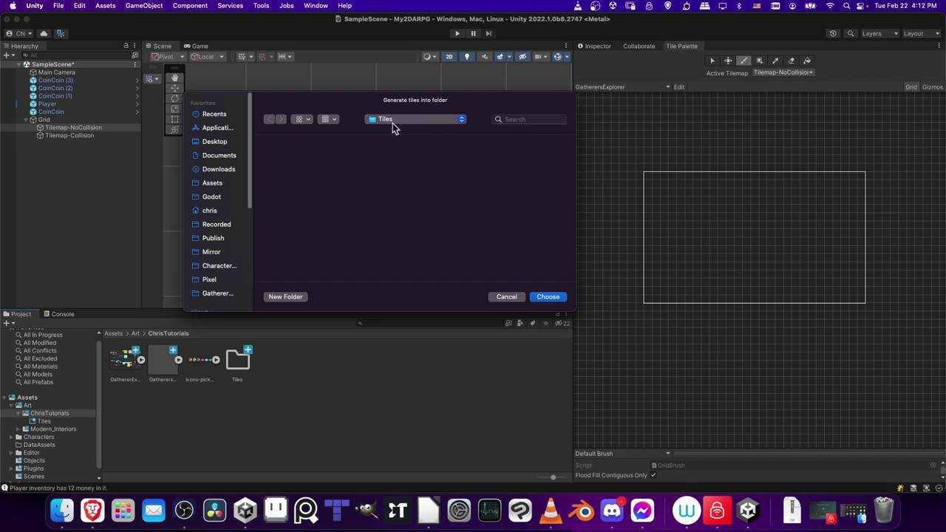
click(547, 297)
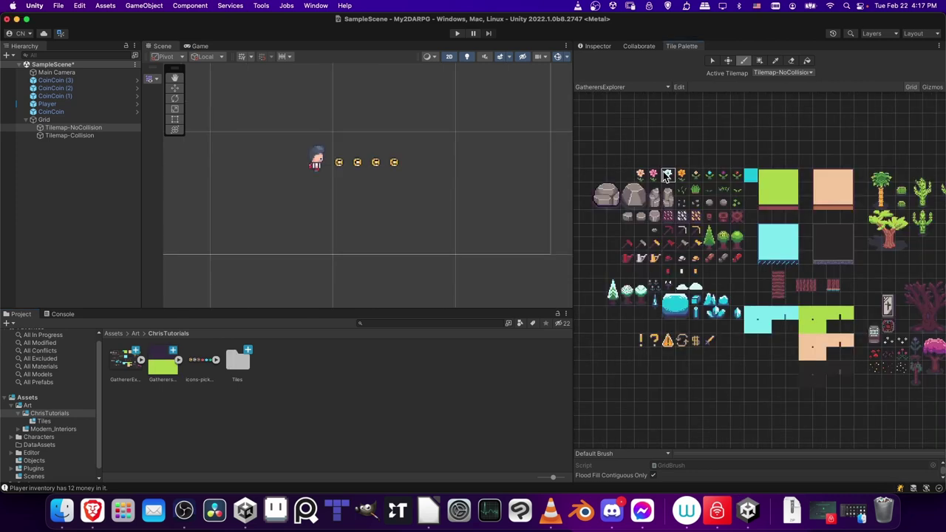
click(653, 174)
click(515, 192)
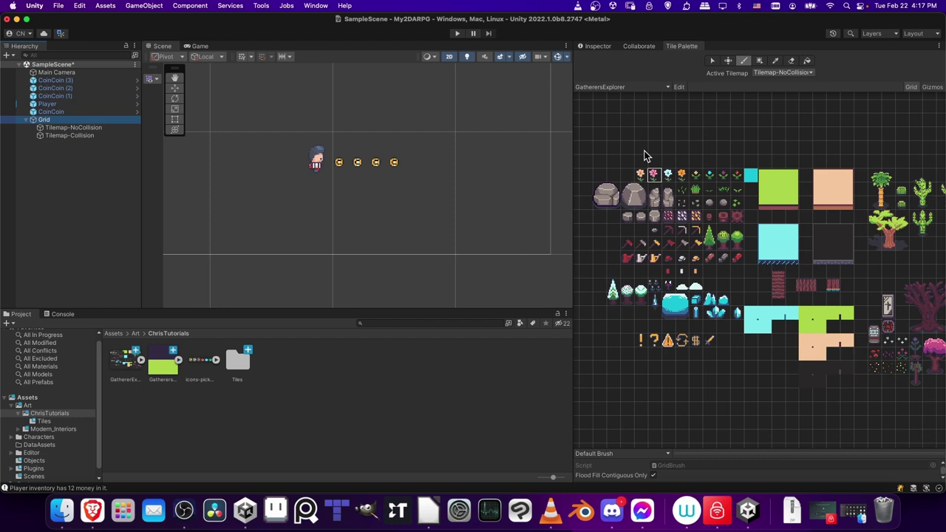
Inspect the Grid object and the sprite sheet's import settings
click(131, 120)
click(587, 47)
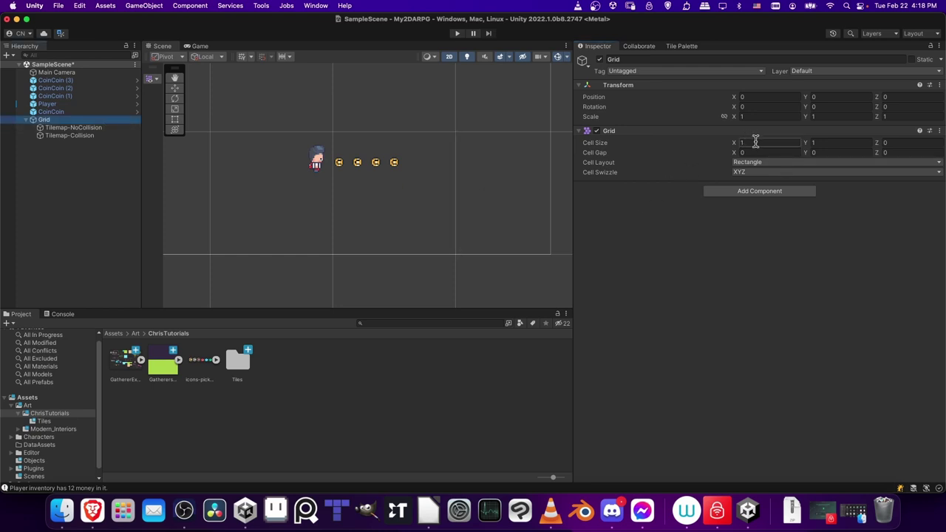
click(135, 368)
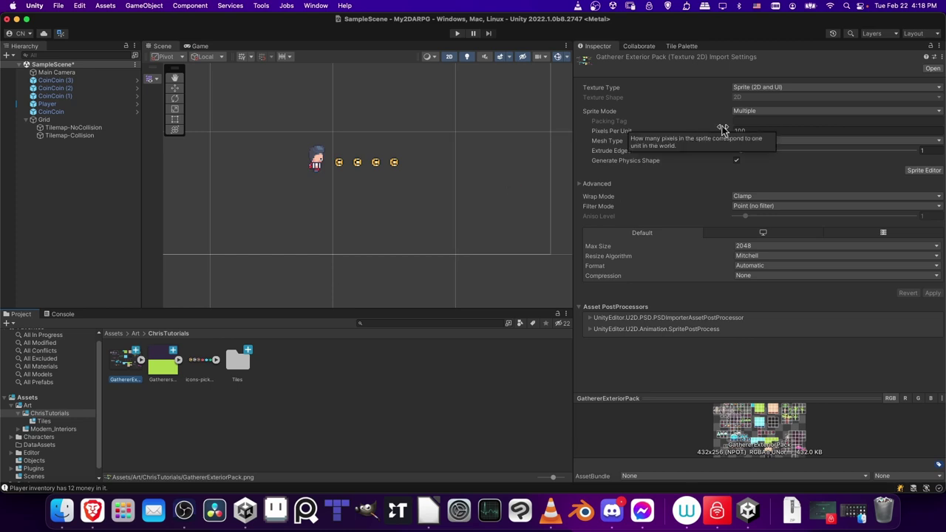
click(198, 360)
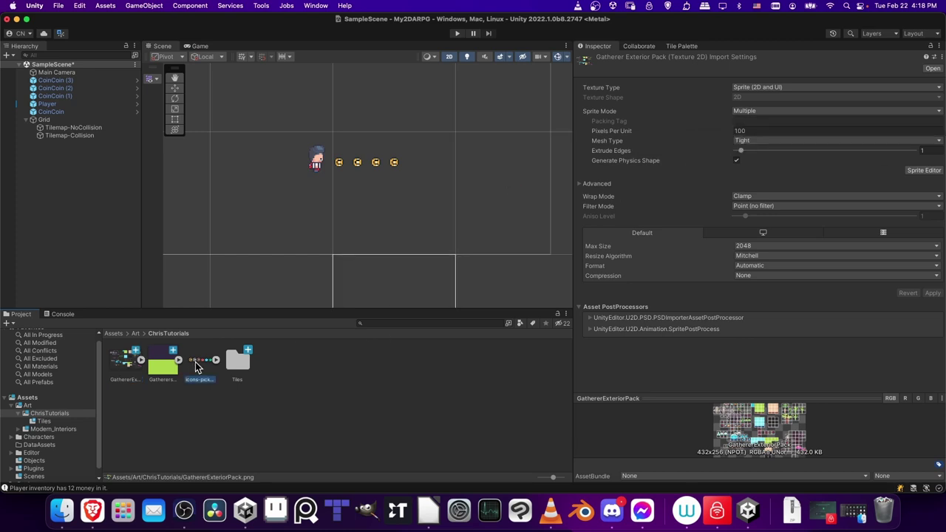
click(111, 367)
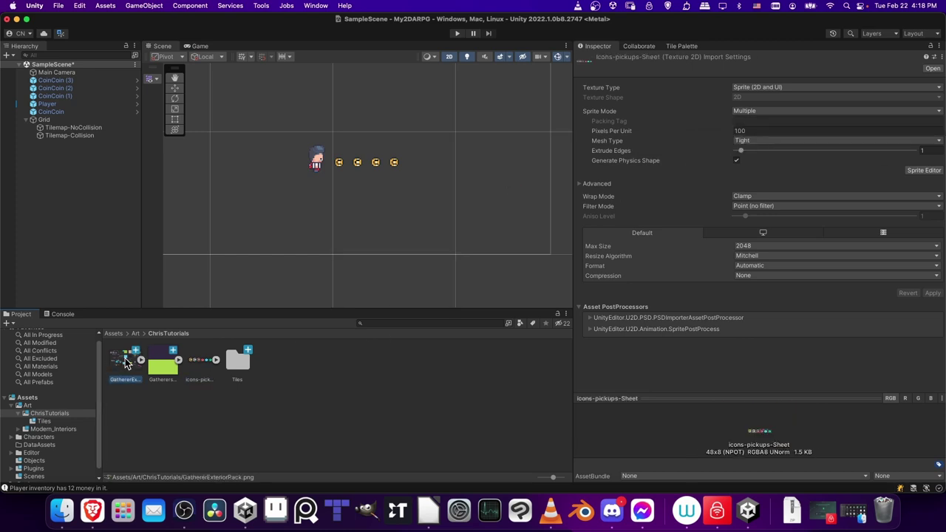
Set the Grid's Cell Size X and Y to 0.16 and bring back the Tile Palette
click(94, 121)
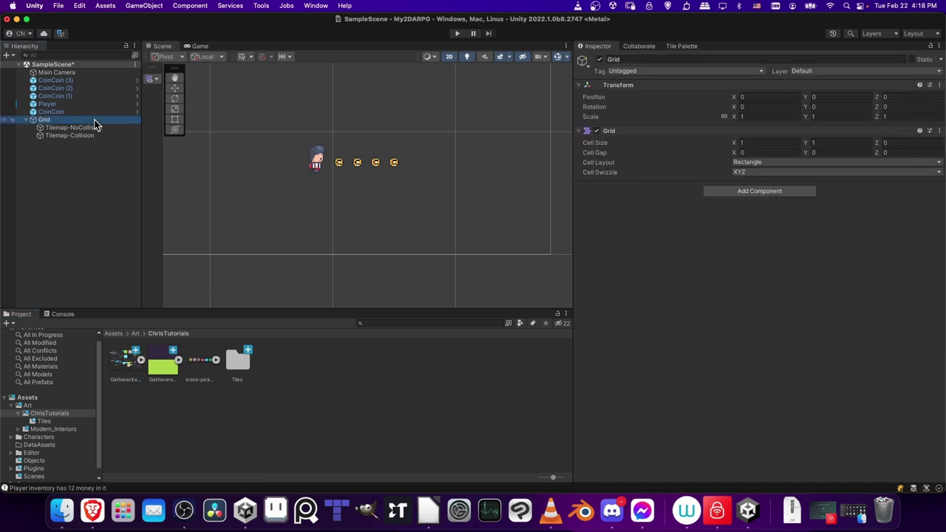
click(769, 142)
text(0.16)
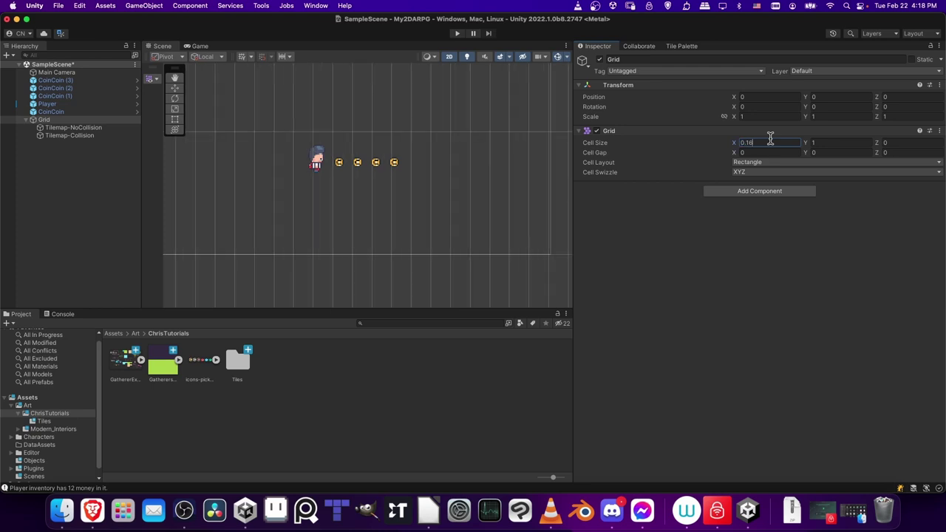
key(Tab)
text(0.16)
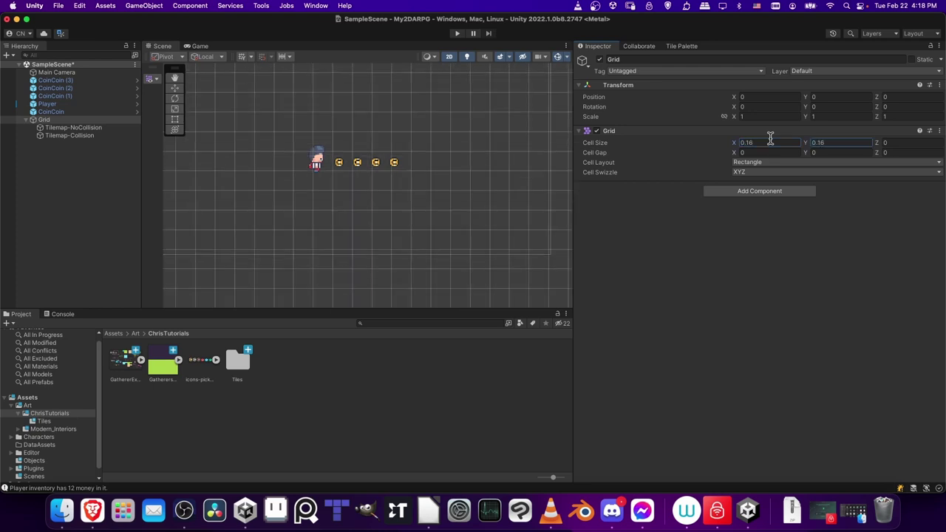
scroll(475, 197, down, 2)
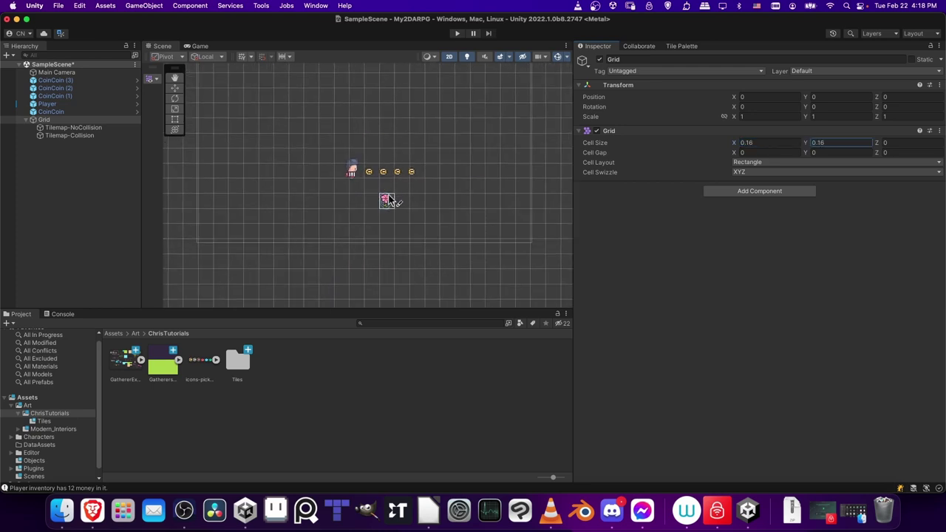
drag(389, 197, 378, 178)
scroll(378, 178, up, 3)
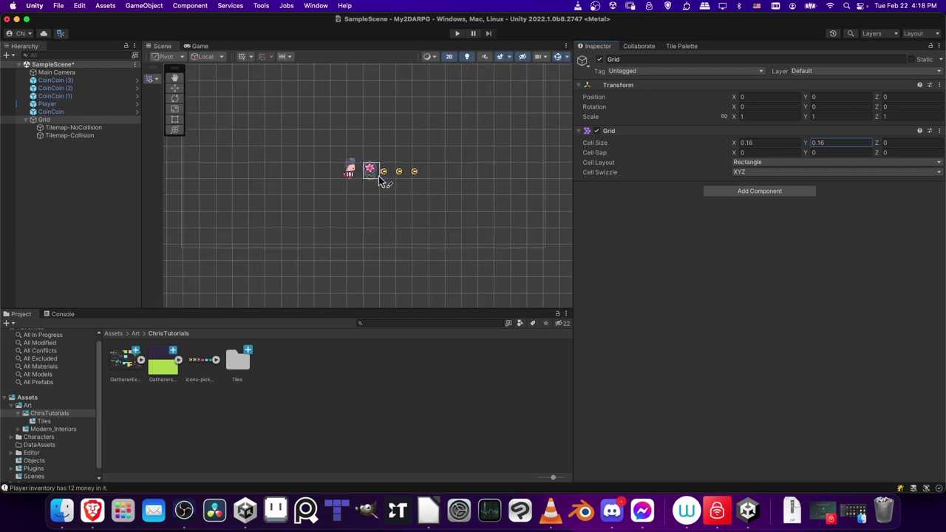
scroll(378, 176, down, 1)
click(681, 46)
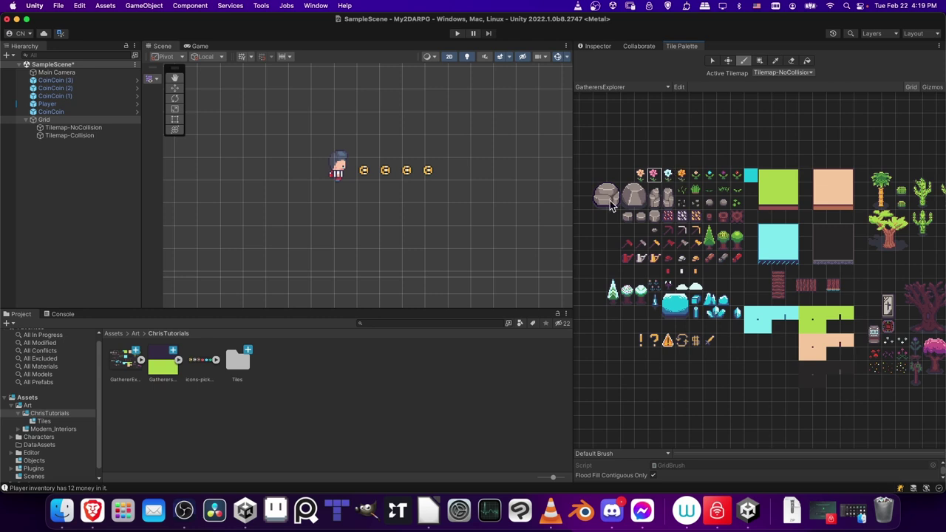
Paint two rows of green grass tiles around the player on Tilemap-NoCollision
click(72, 127)
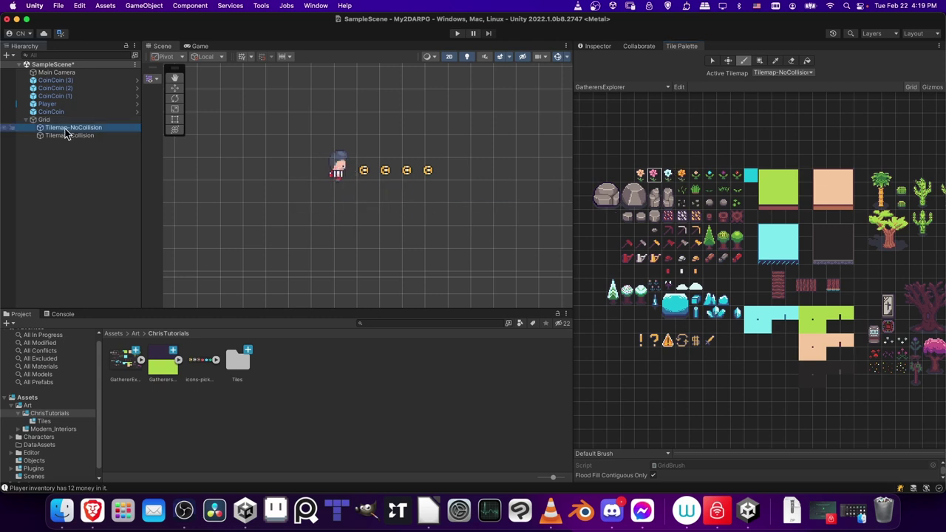
click(777, 190)
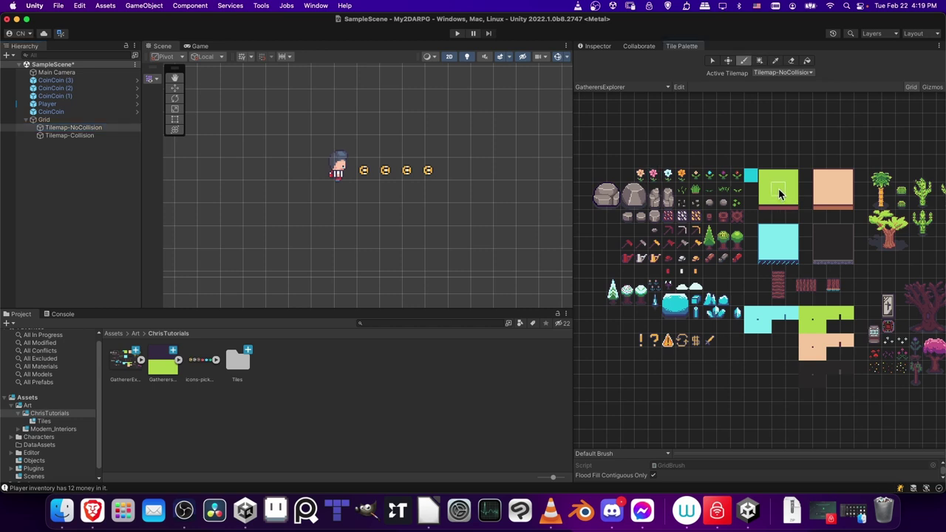
scroll(304, 185, down, 2)
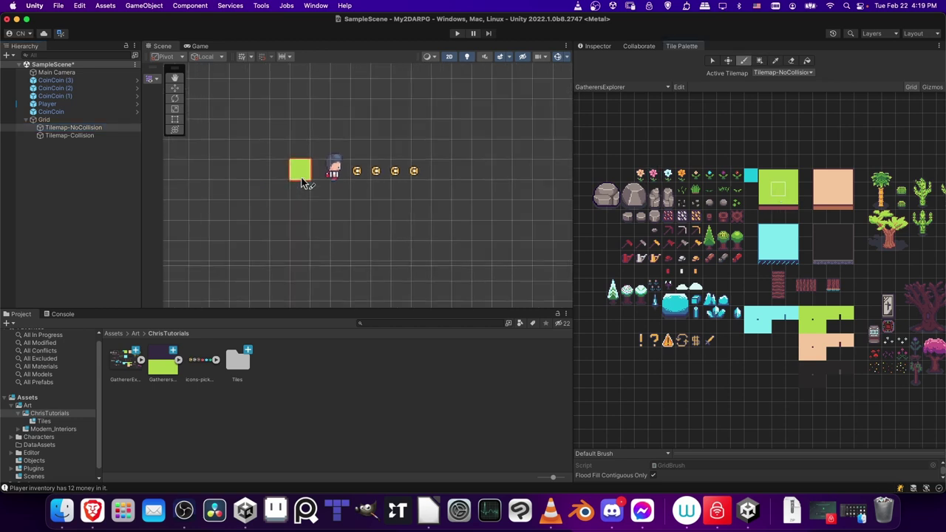
scroll(303, 184, down, 3)
mouse_move(307, 181)
mouse_down()
mouse_move(365, 180)
mouse_move(374, 169)
mouse_move(393, 171)
mouse_move(390, 185)
mouse_move(321, 191)
mouse_move(321, 180)
mouse_move(385, 185)
mouse_up()
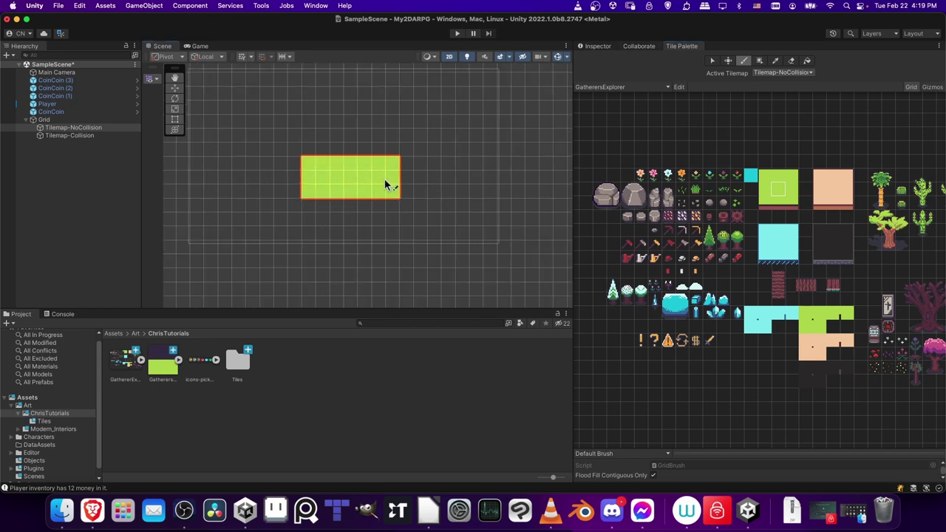
drag(305, 206, 375, 206)
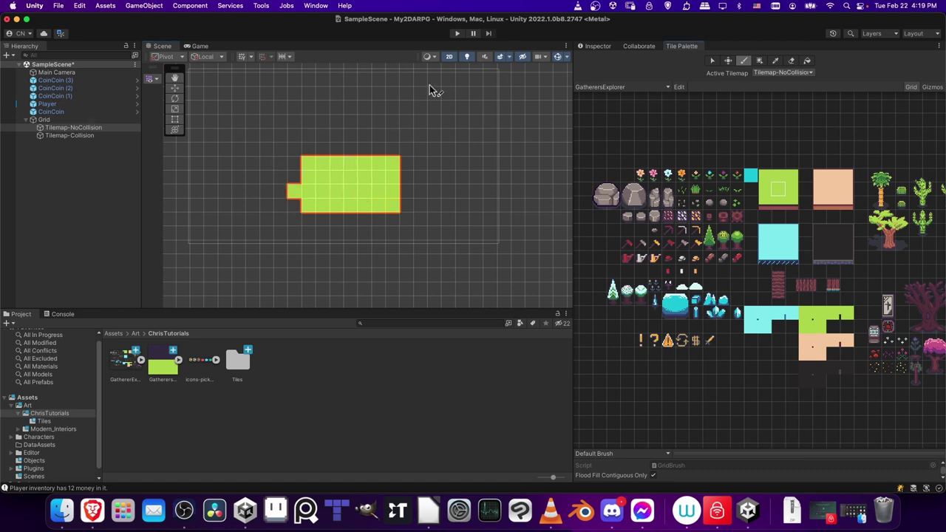
Undo a stray tile and give Tilemap-NoCollision a negative Order in Layer
click(610, 46)
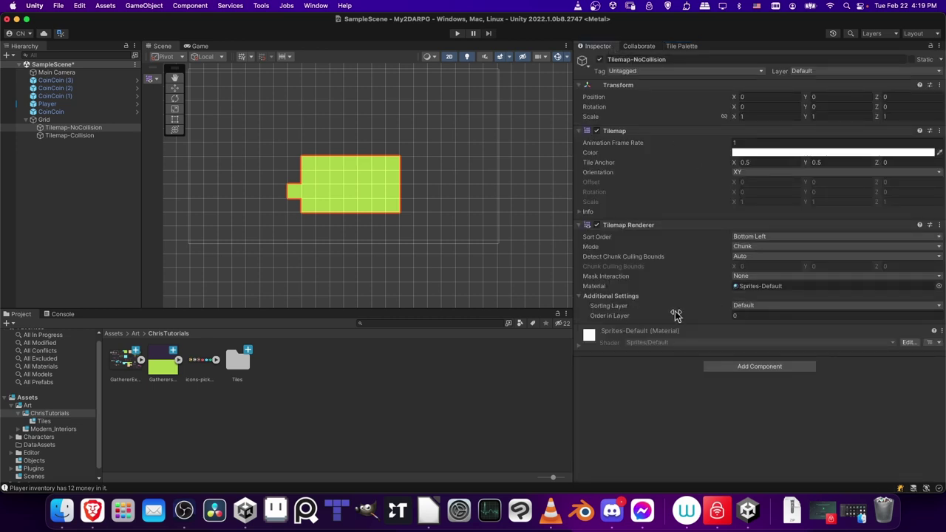
click(211, 163)
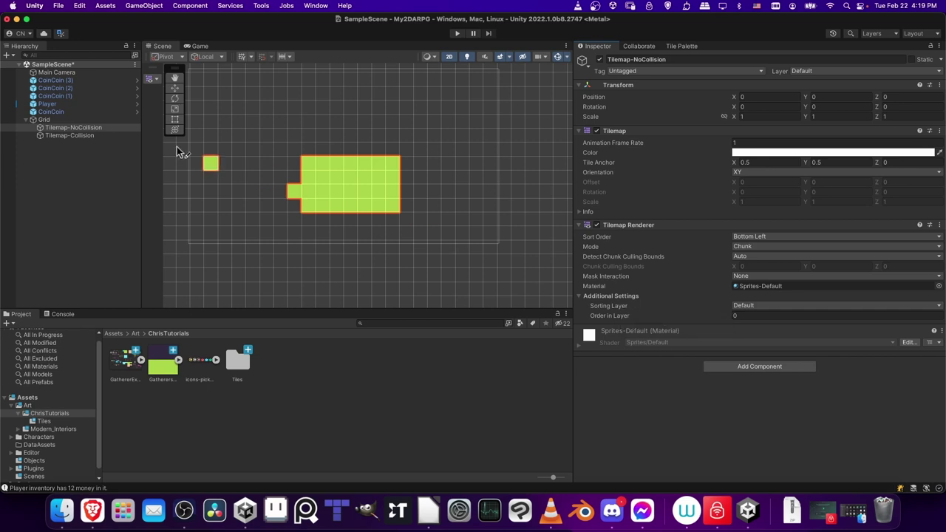
key(super+z)
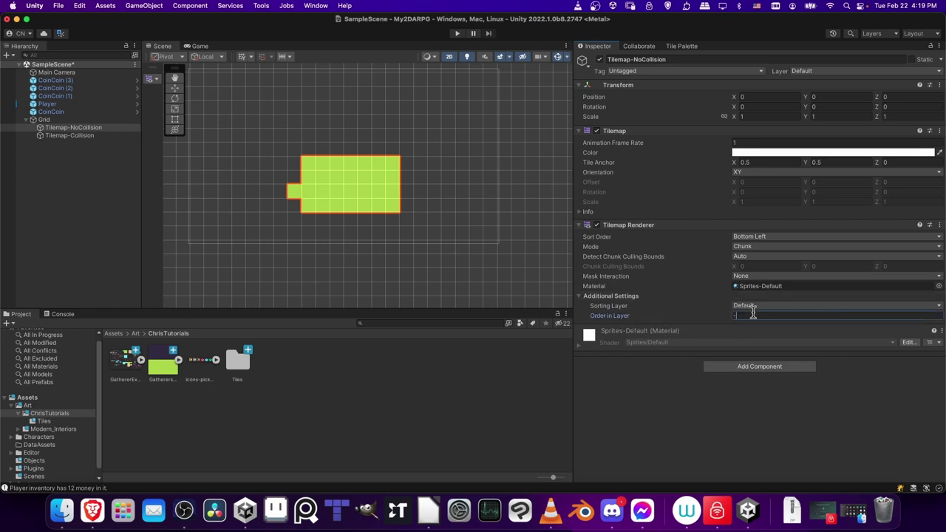
click(752, 313)
text(-10)
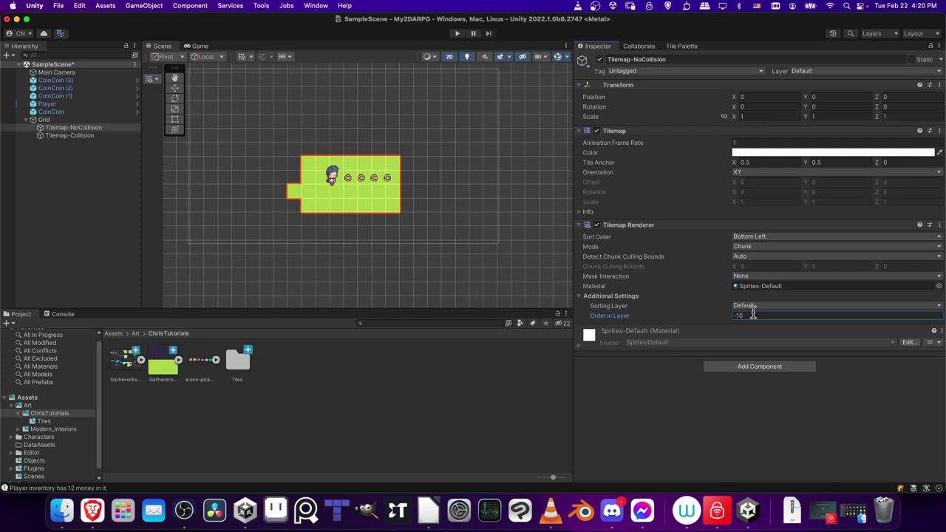
Set Tilemap-Collision's Order in Layer to -10, then reselect Tilemap-NoCollision
click(70, 136)
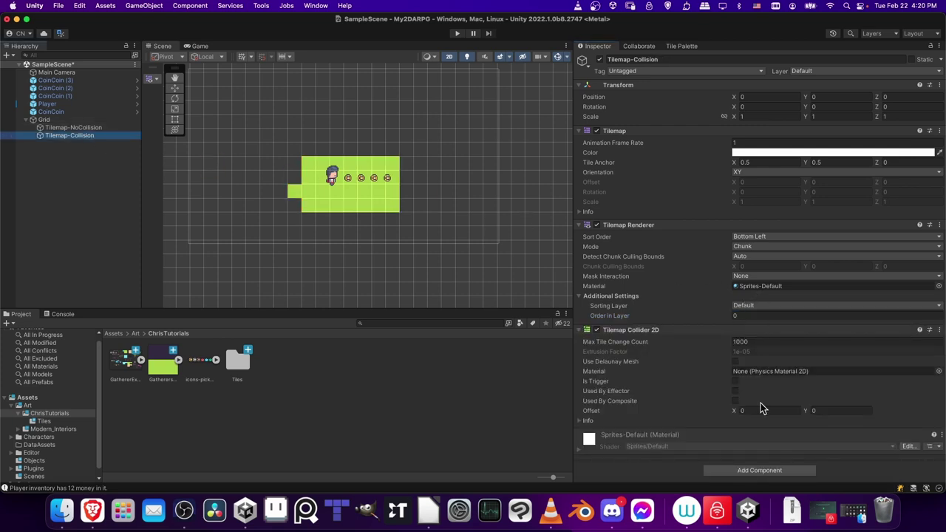
click(746, 315)
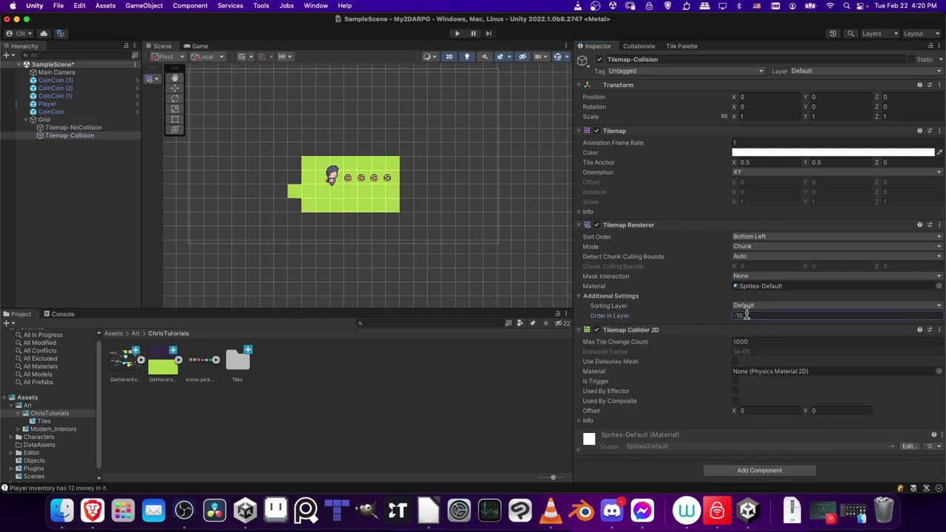
key(BackSpace)
text(-10)
click(113, 127)
click(681, 46)
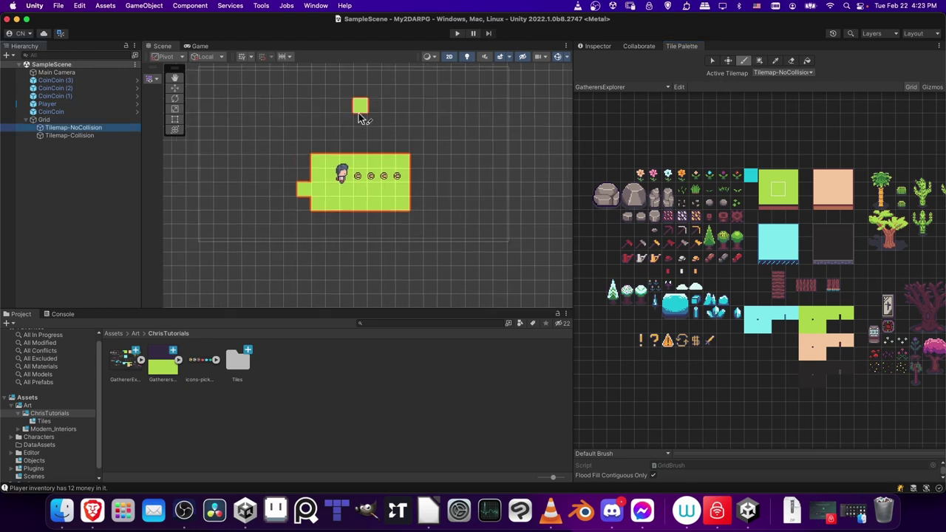
Box-fill a large grass rectangle around the player and coins, then erase its rightmost column
click(761, 59)
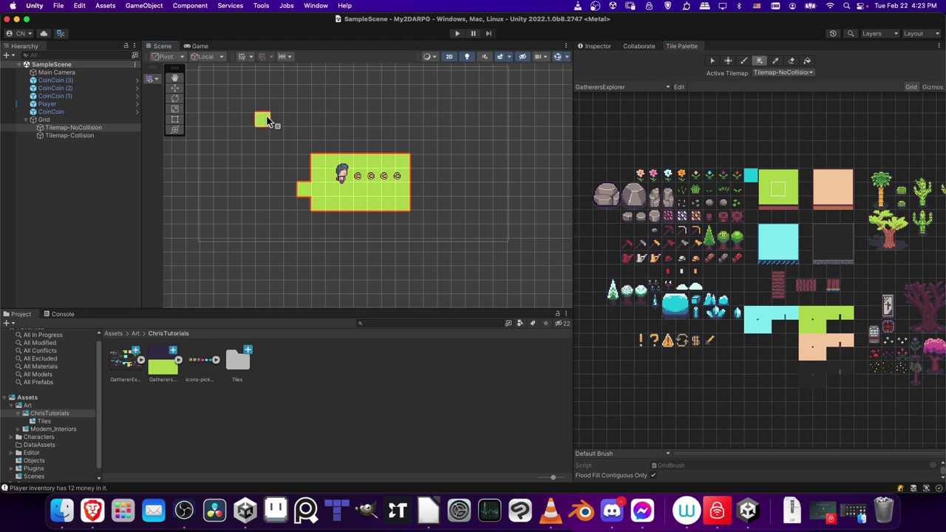
drag(280, 133, 462, 217)
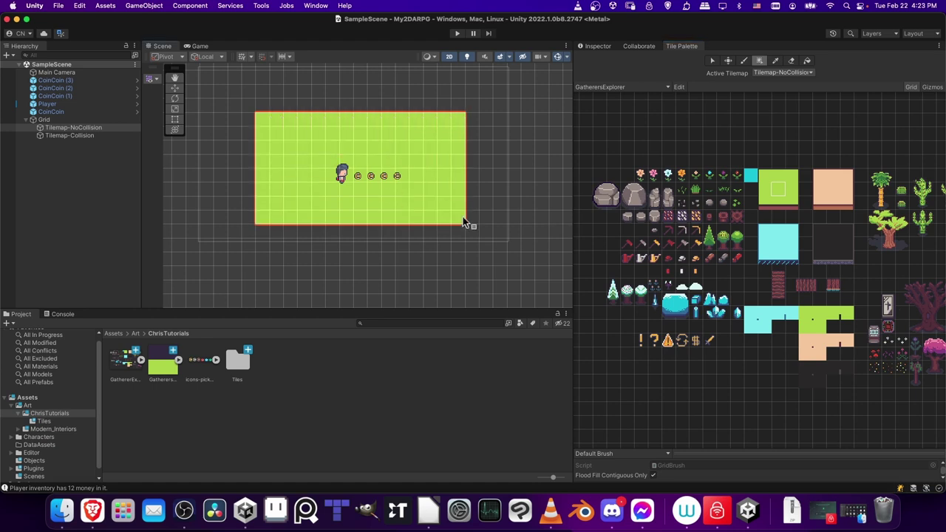
scroll(463, 222, down, 1)
key(d)
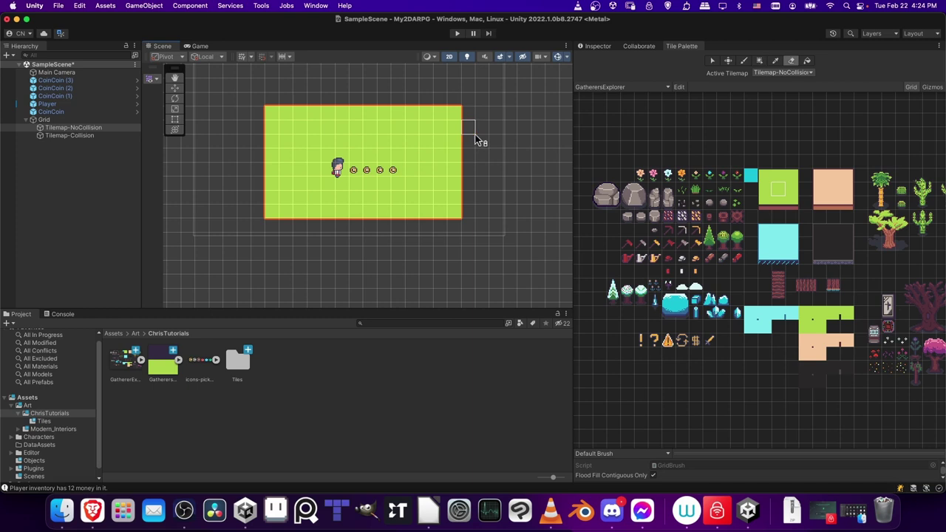
mouse_move(459, 201)
mouse_down()
mouse_move(458, 110)
mouse_move(445, 120)
mouse_move(444, 171)
mouse_up()
click(443, 214)
scroll(446, 211, up, 2)
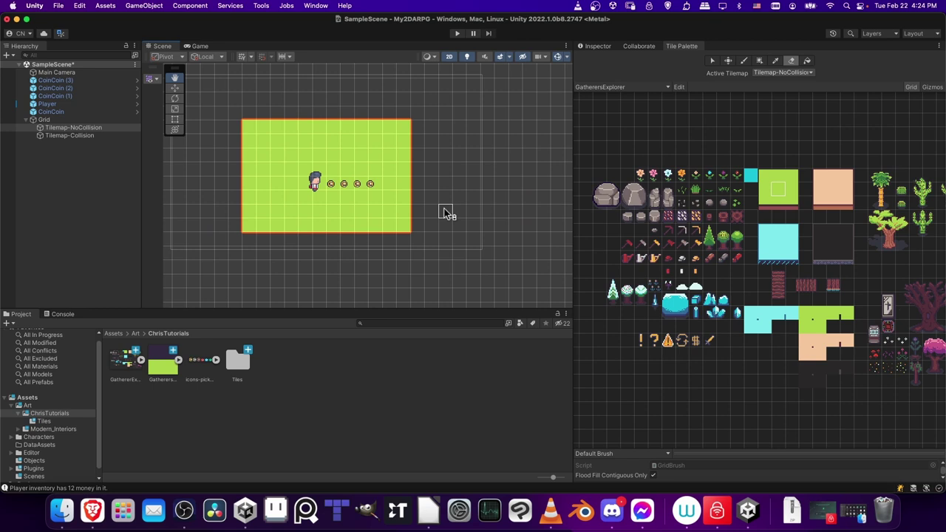
key(b)
click(514, 113)
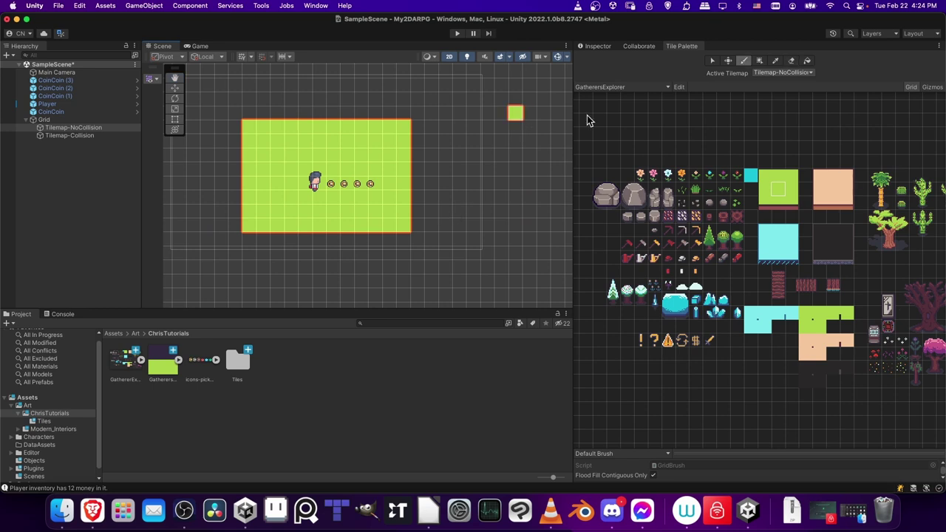
Paint a tall sand strip right of the grass and dark-edged grass tiles along the bottom row
click(832, 189)
mouse_move(447, 129)
mouse_down()
mouse_move(451, 222)
mouse_move(471, 222)
mouse_move(478, 127)
mouse_move(465, 125)
mouse_move(461, 213)
mouse_up()
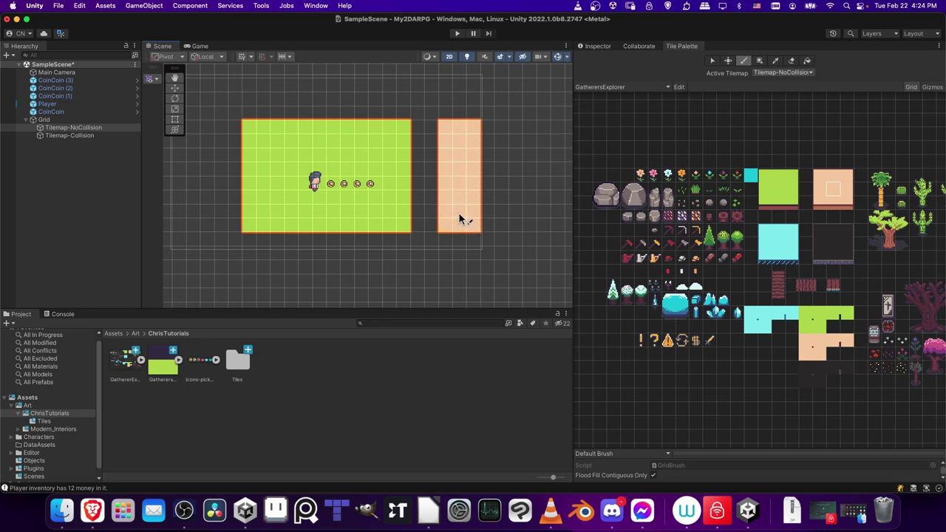
middle_drag(459, 218, 492, 224)
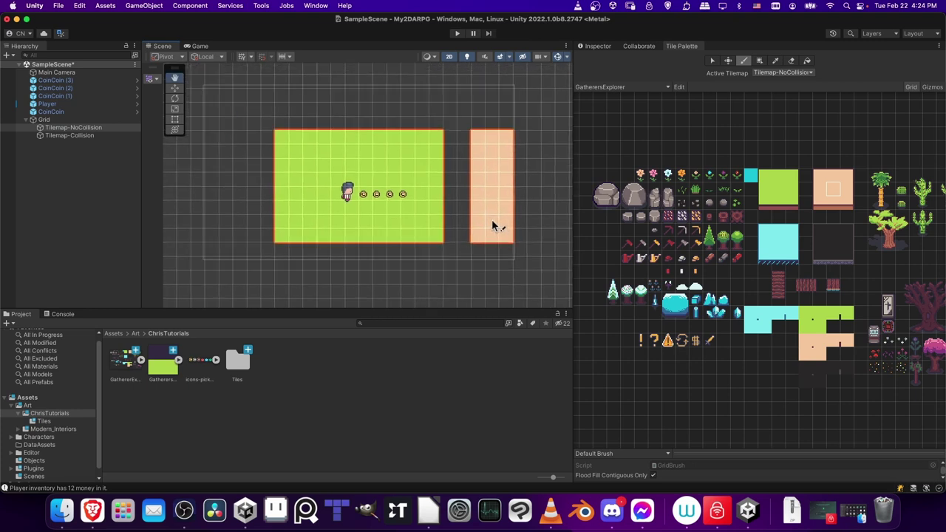
click(776, 204)
drag(330, 239, 432, 239)
scroll(517, 215, up, 1)
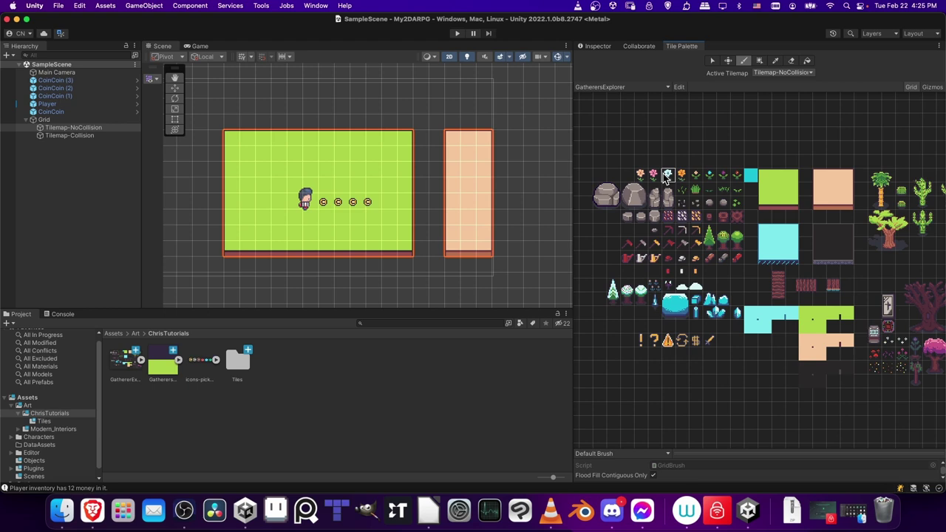
Try placing flower tiles on the grass, then undo the placement
click(668, 175)
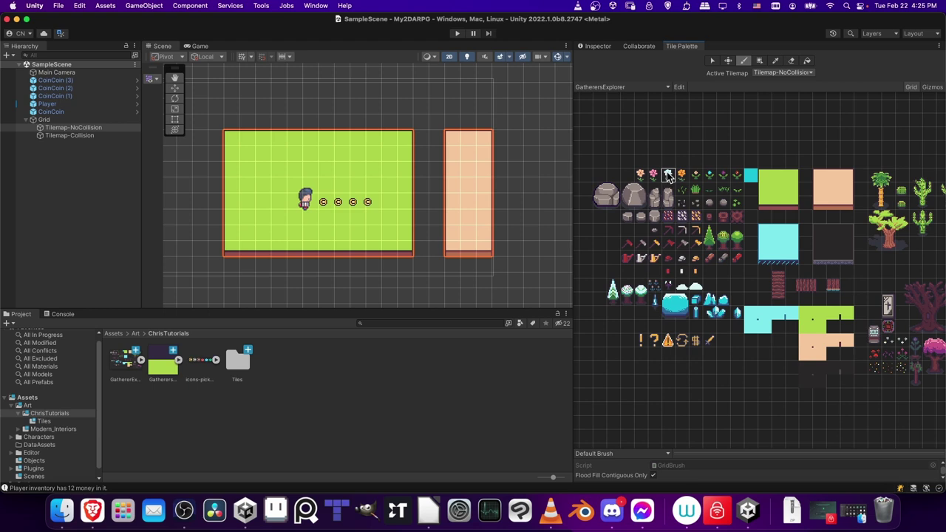
click(330, 169)
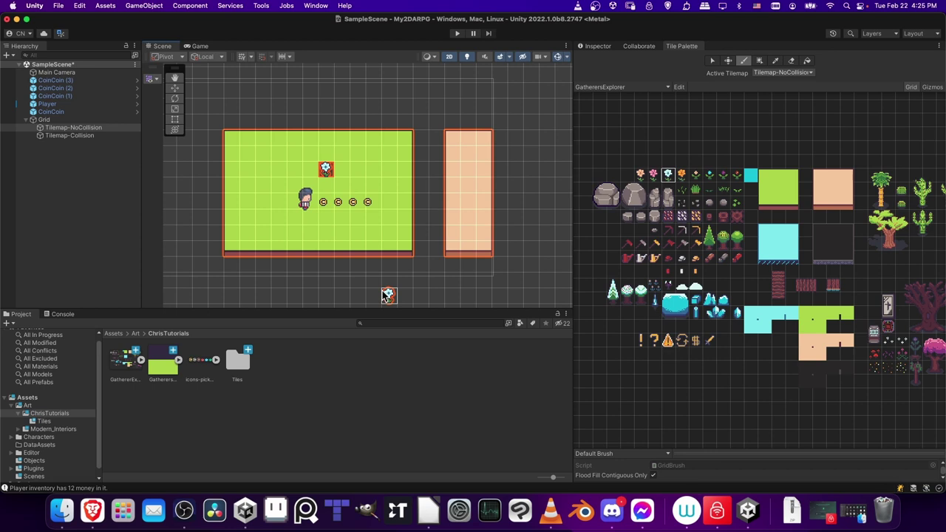
click(374, 202)
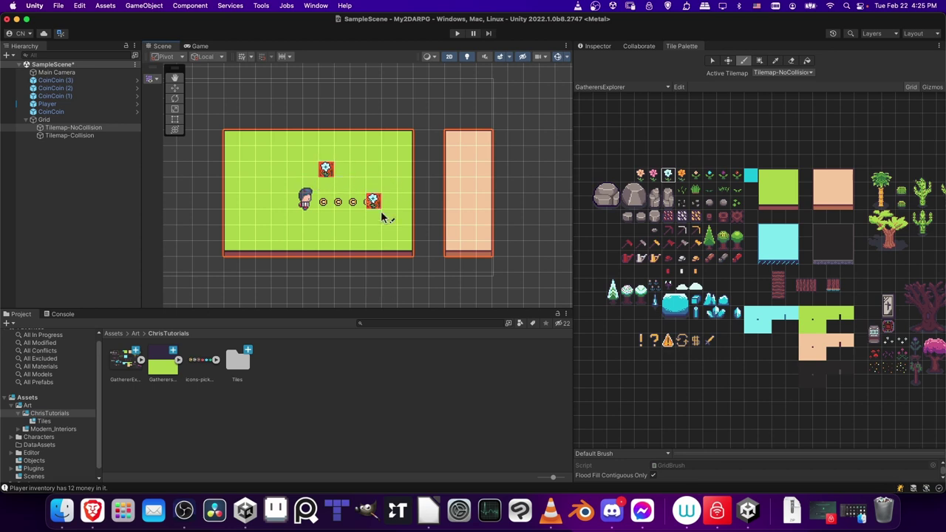
key(super+z)
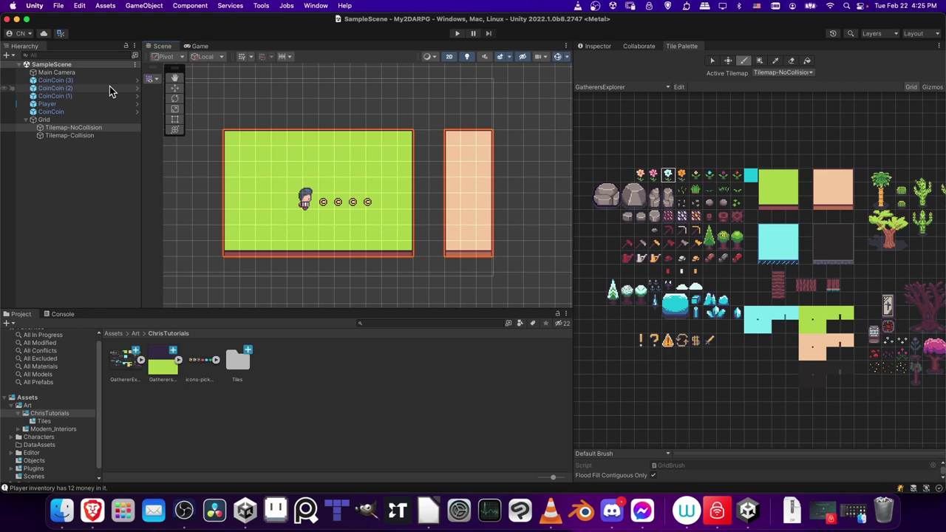
Duplicate Tilemap-Collision and rename the copy Tilemap-Doodads-NoCol
click(80, 138)
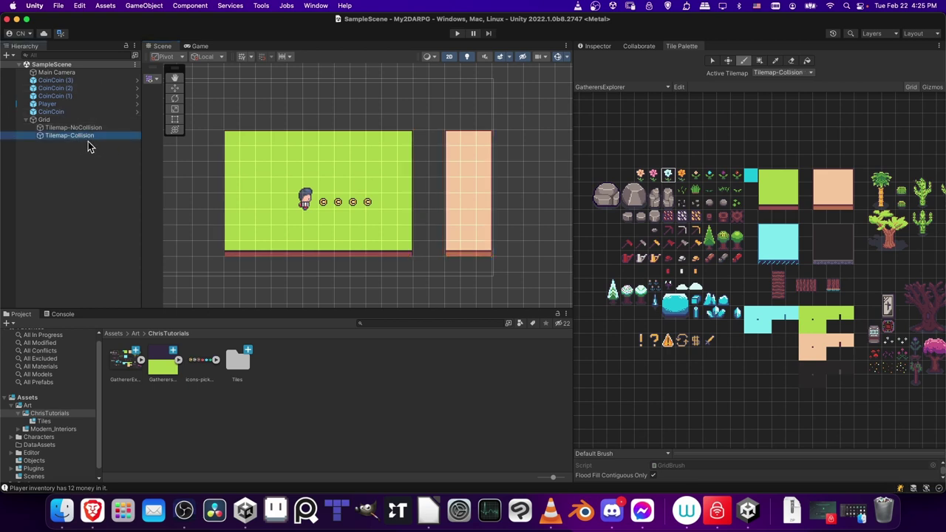
key(super+d)
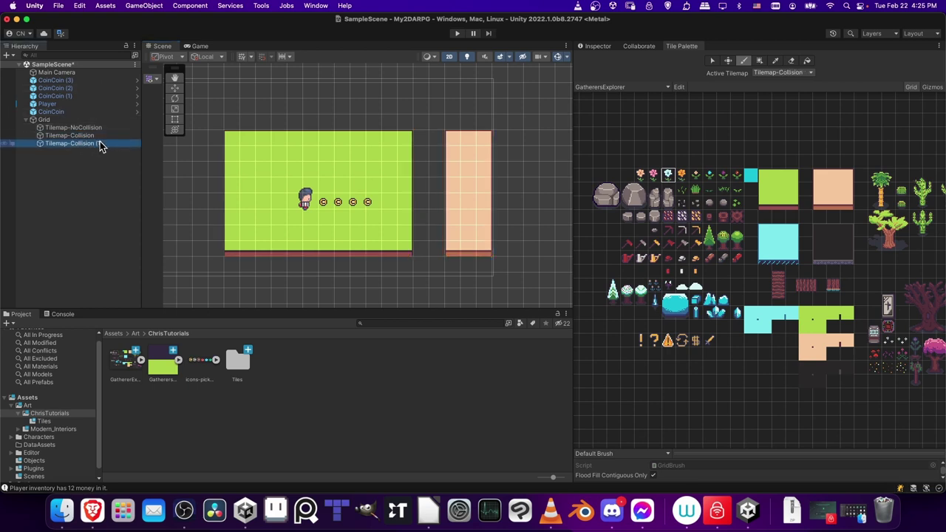
right_click(102, 144)
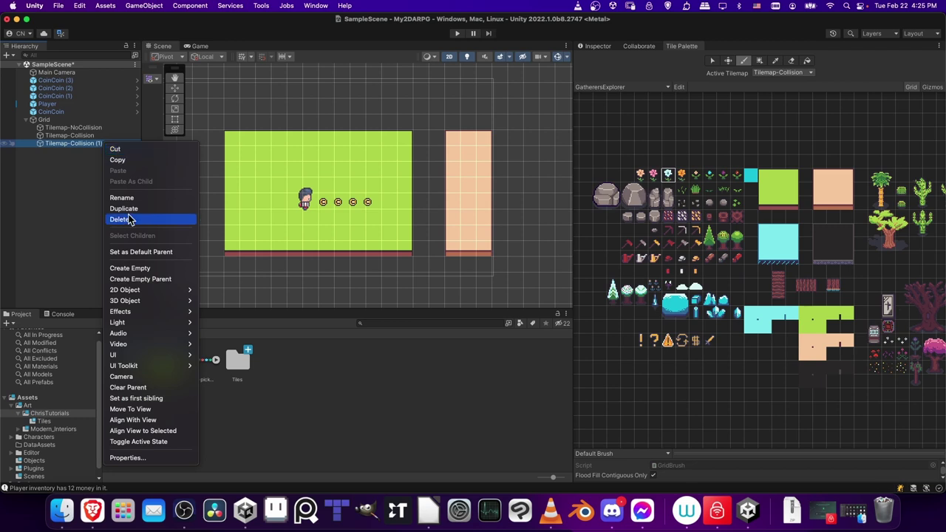
click(122, 198)
text(Tilemap-)
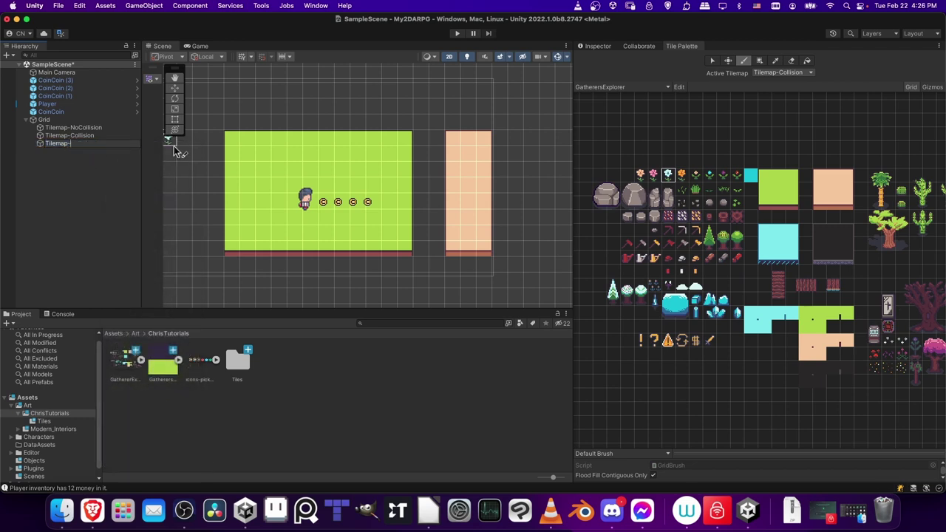
text(Doodads-NoCol)
key(Return)
Remove the Tilemap Collider 2D component from Tilemap-Doodads-NoCol
click(90, 143)
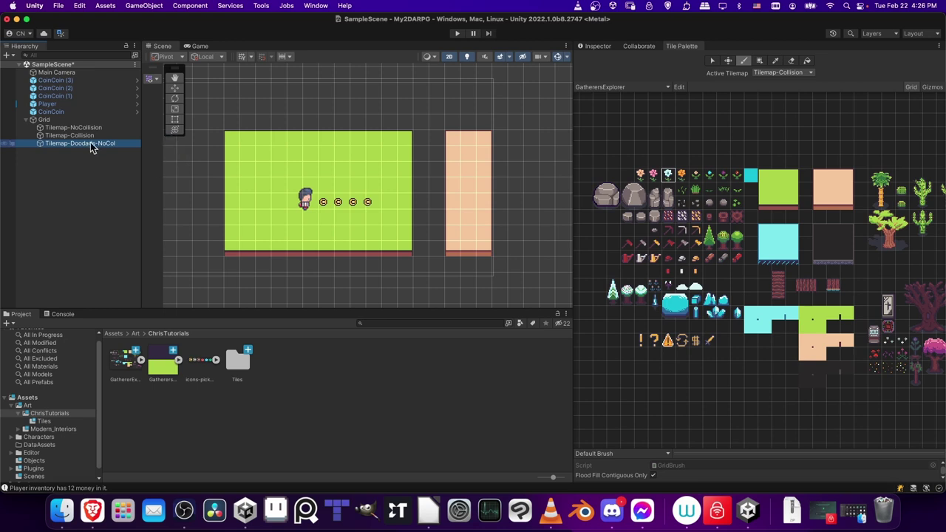
click(607, 47)
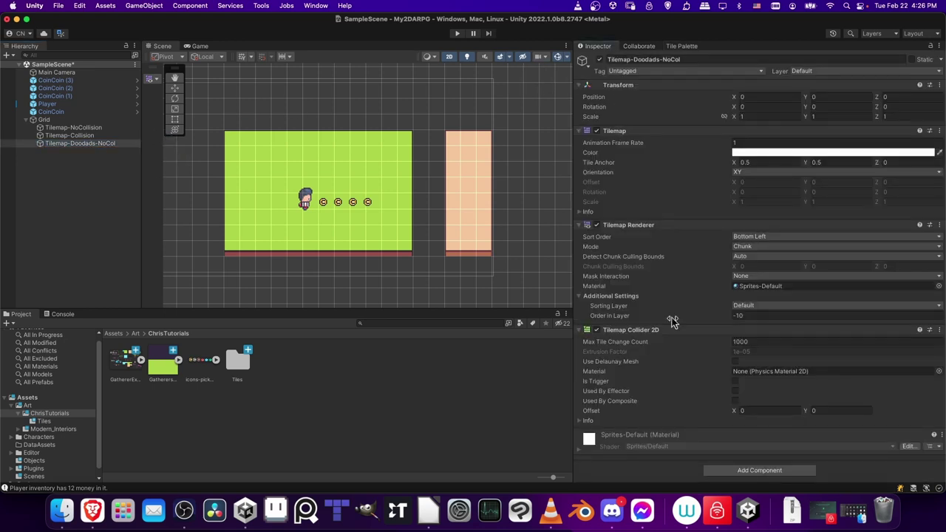
click(939, 330)
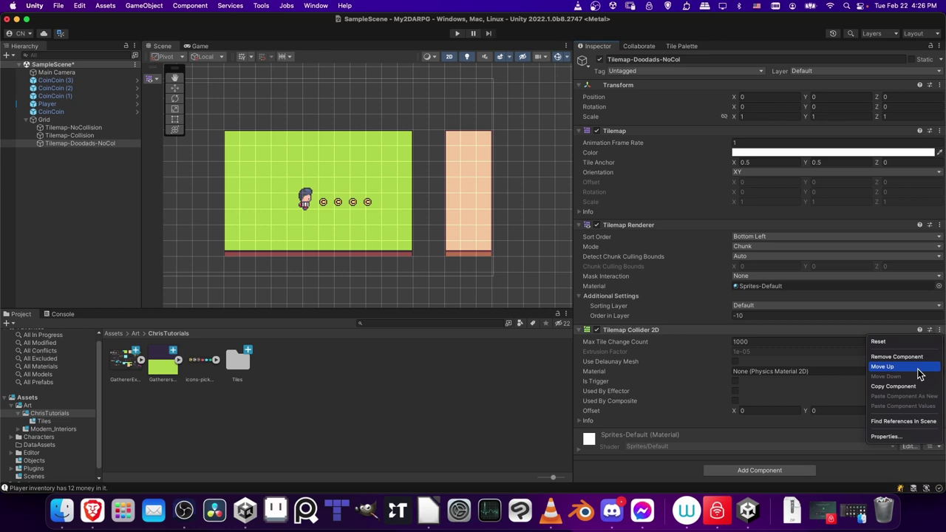
click(898, 356)
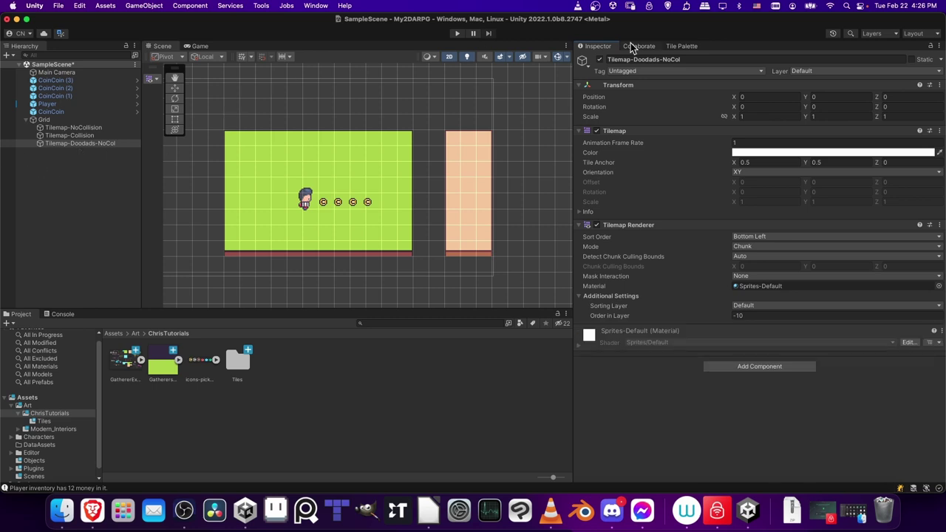
click(675, 47)
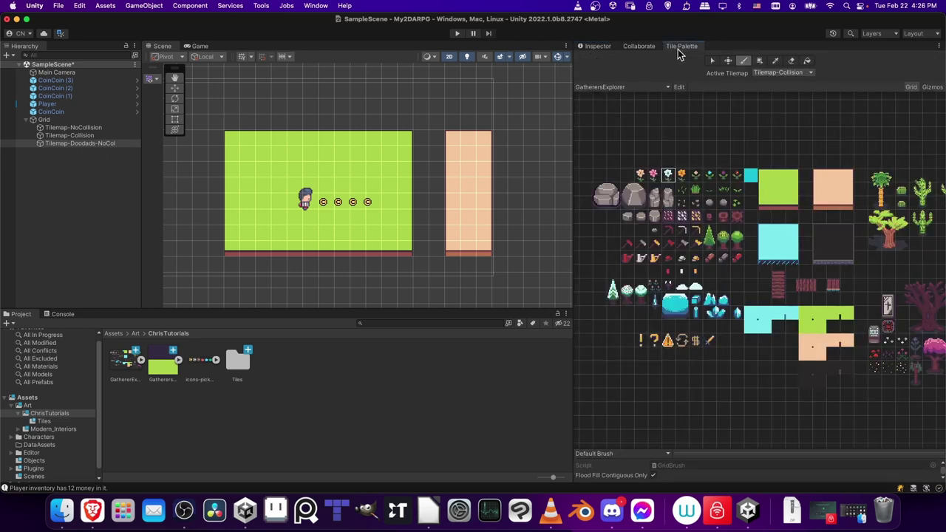
Make Tilemap-Doodads-NoCol the active tilemap and stamp flowers, a rock and plants across the grass
click(768, 73)
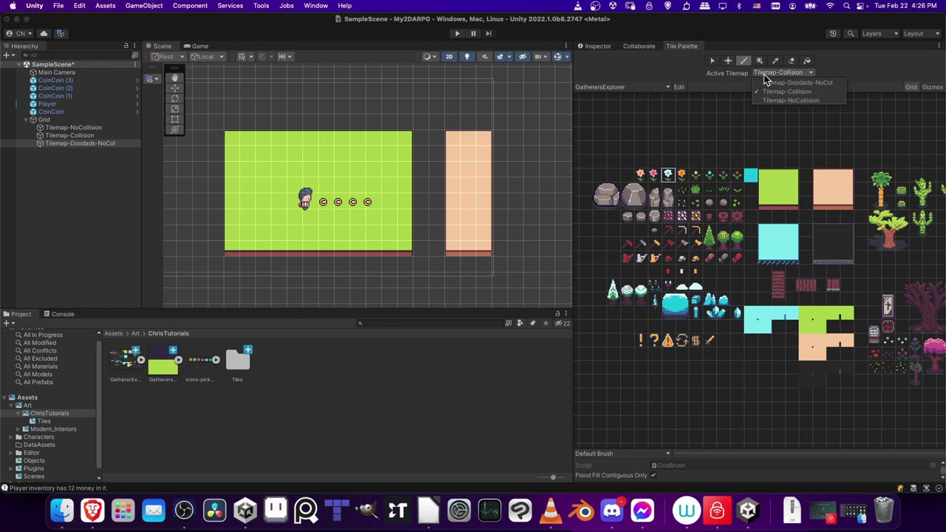
click(798, 83)
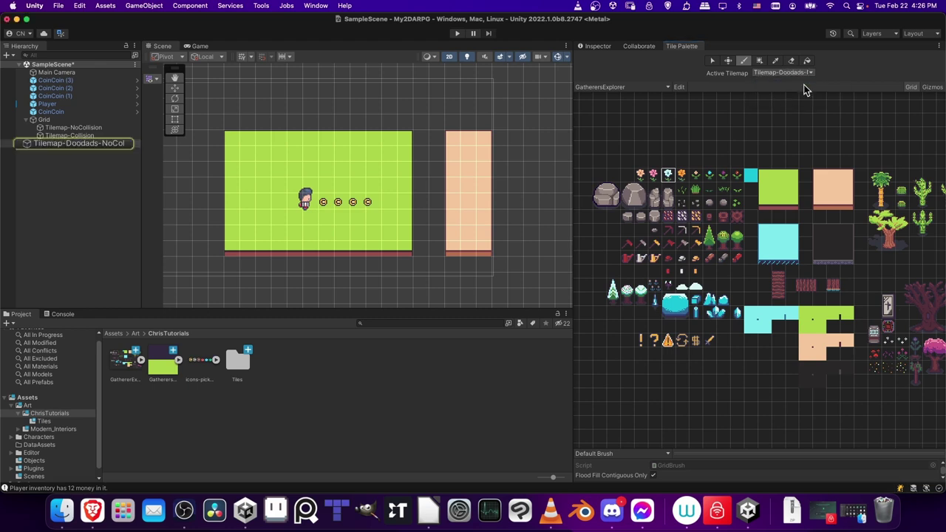
click(669, 175)
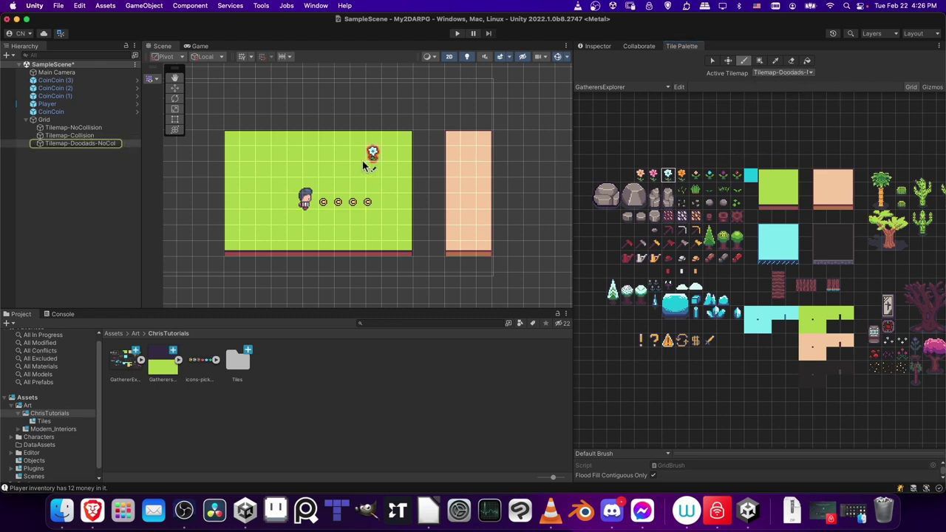
click(258, 157)
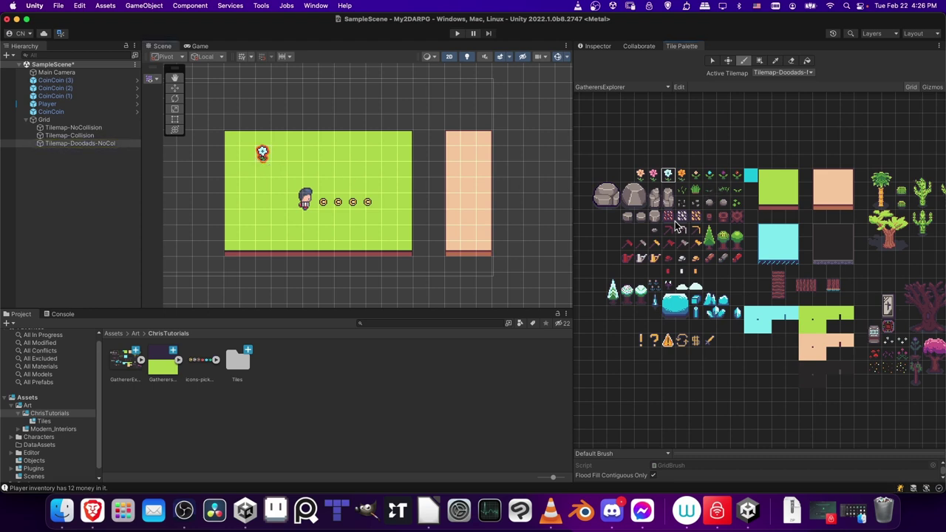
click(682, 190)
click(357, 218)
click(709, 202)
click(357, 169)
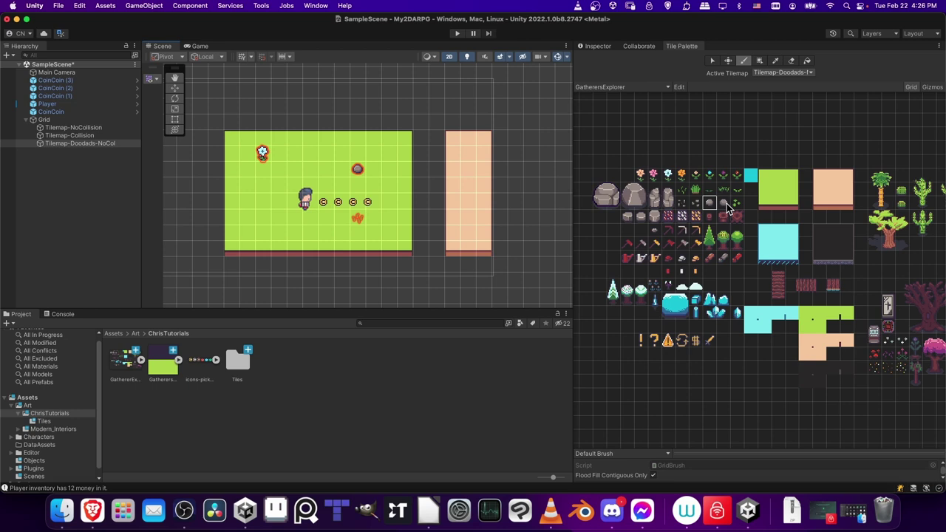
click(263, 187)
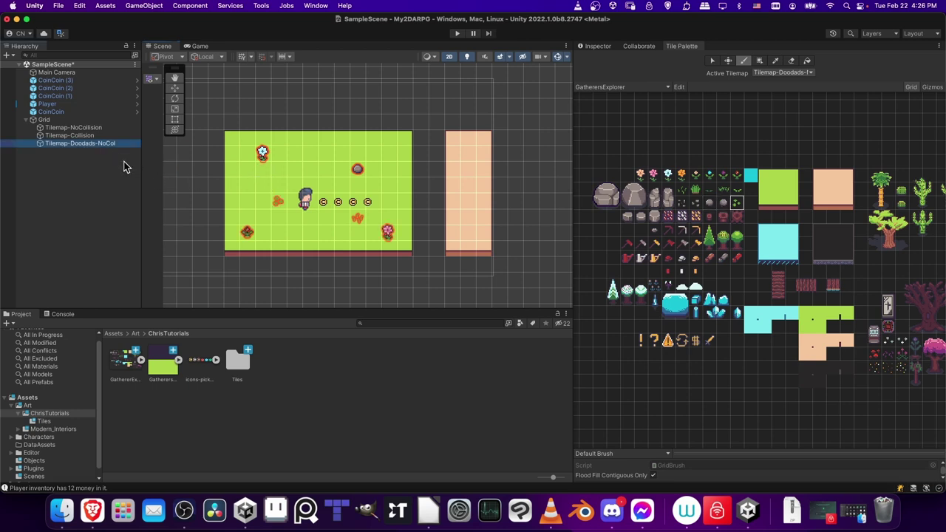
click(70, 135)
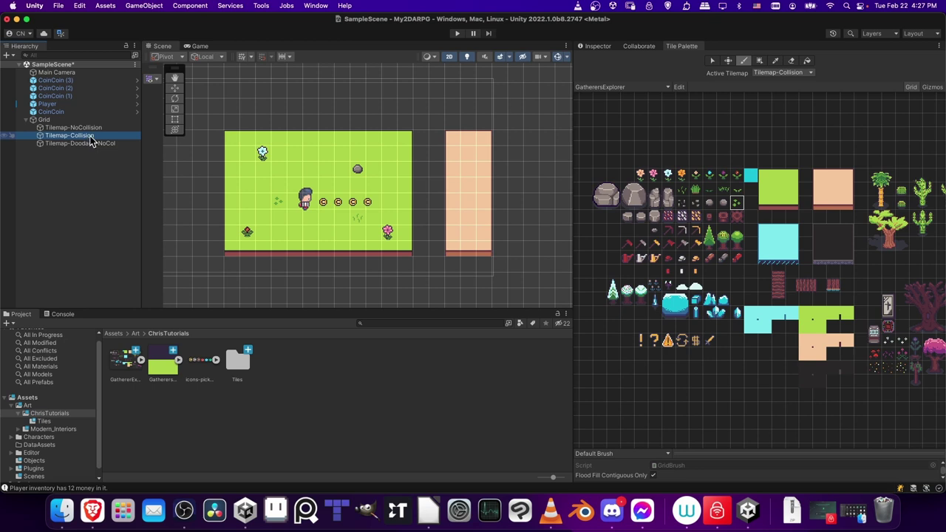
Duplicate Tilemap-Collision and rename the copy Tilemap-Doodads-Col
key(super+d)
right_click(96, 155)
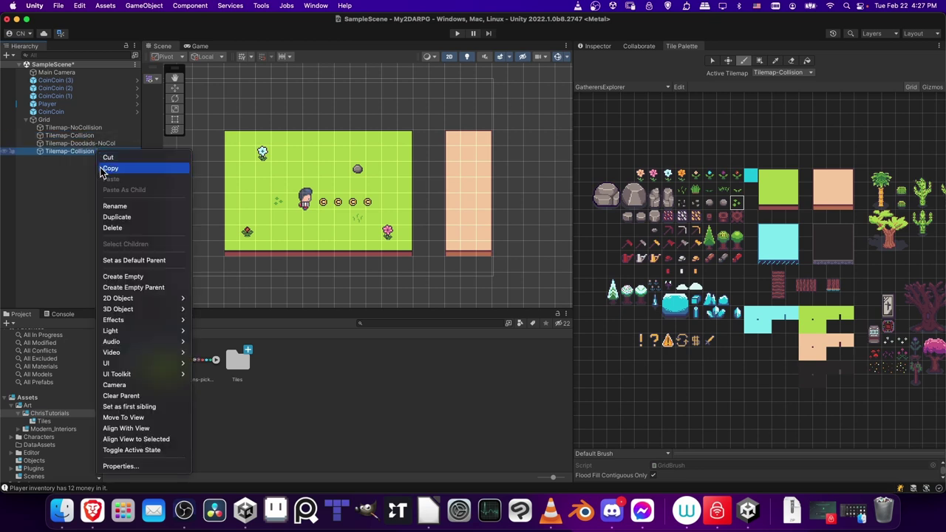
click(126, 207)
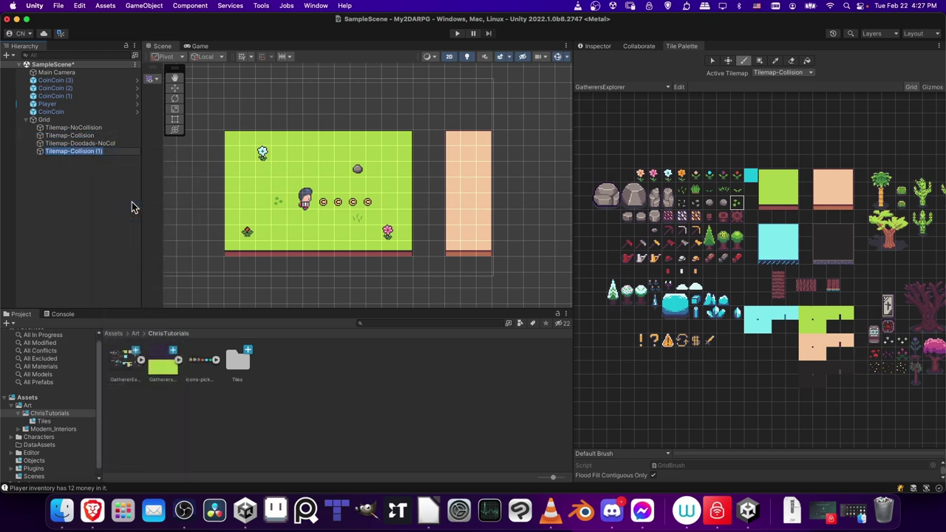
text(Tilemap-Doodads-Col)
key(Return)
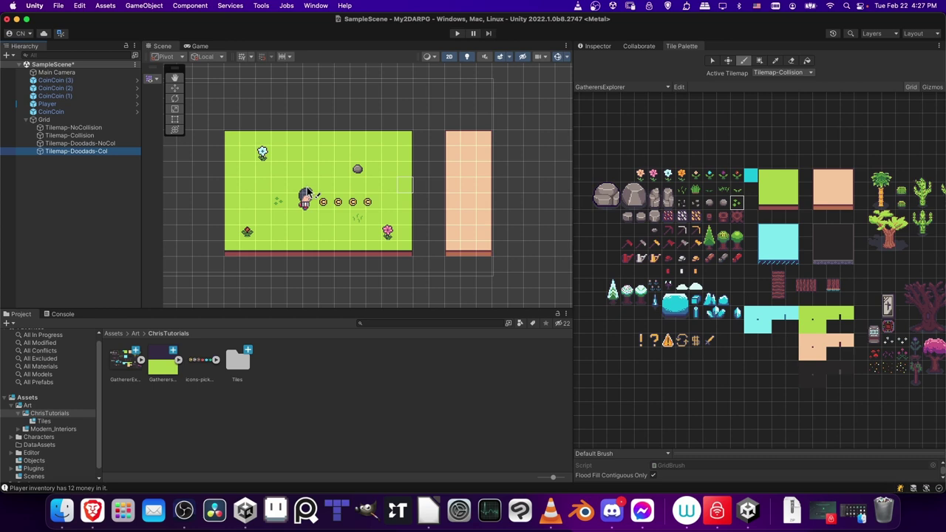
On Tilemap-Doodads-Col, paint one boulder near the grass's top and one lower-left
click(787, 72)
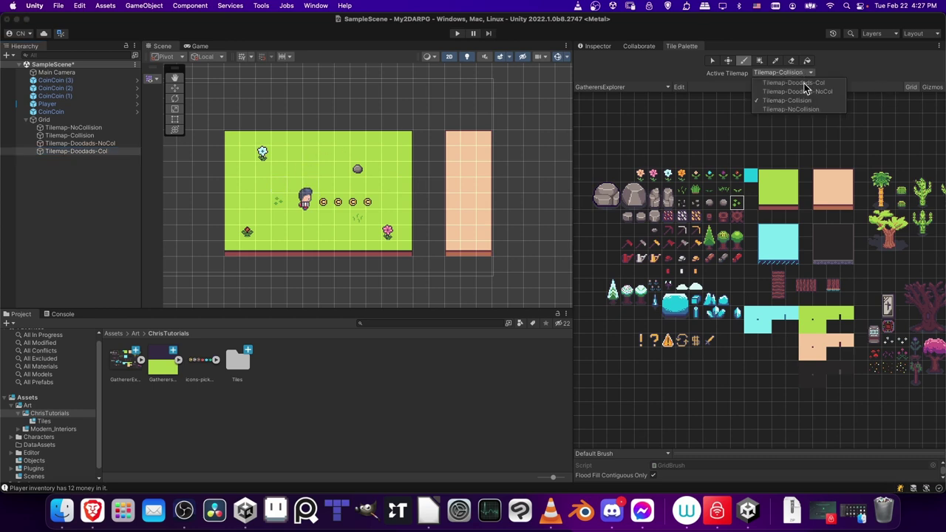
click(804, 83)
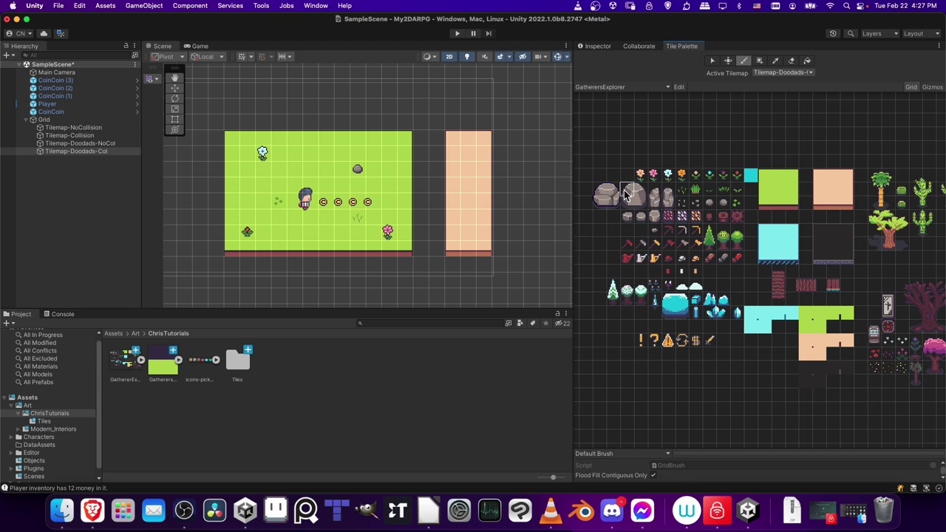
key(i)
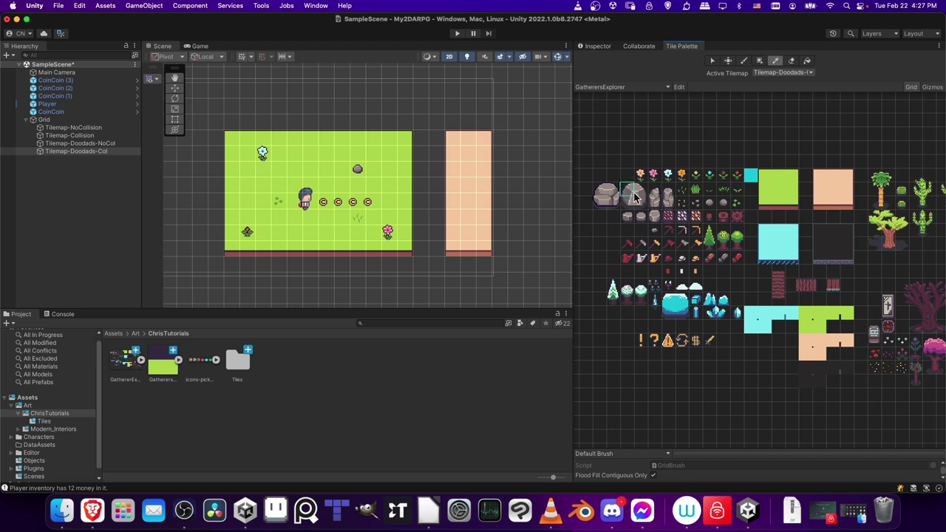
click(639, 203)
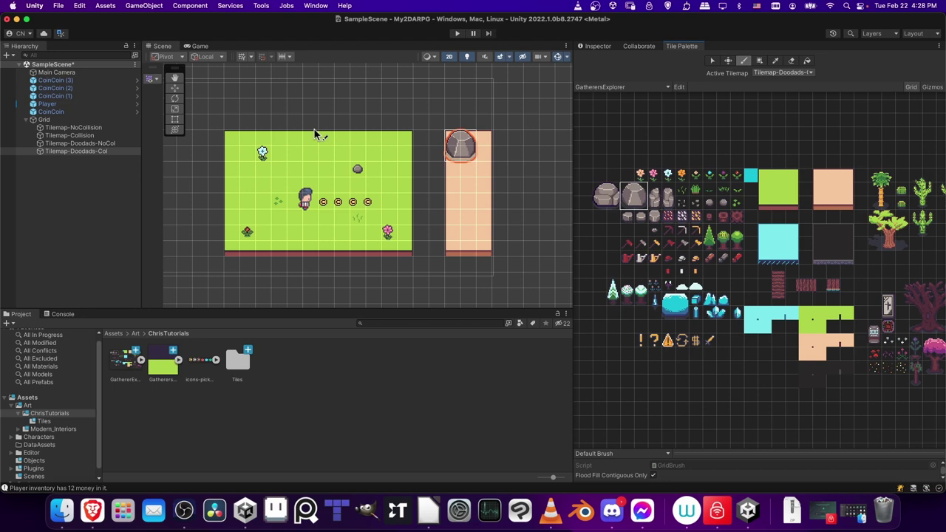
click(346, 159)
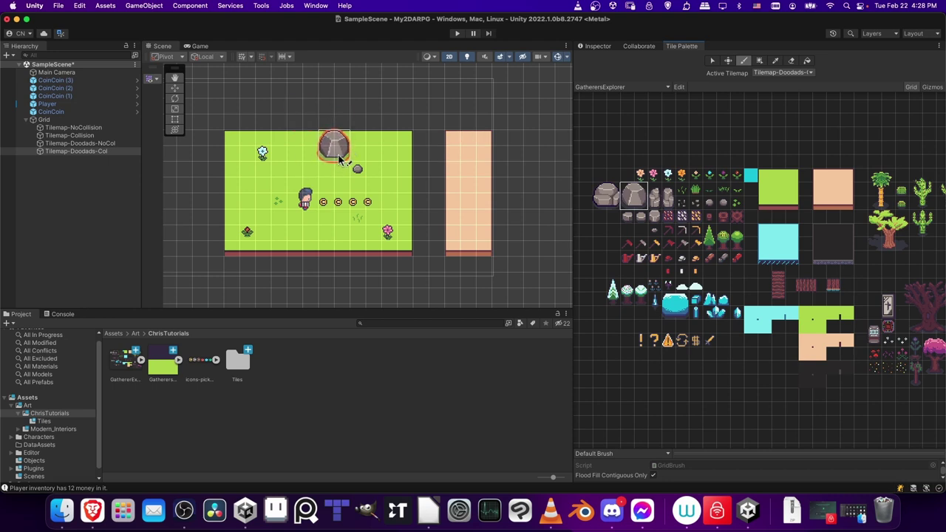
click(610, 206)
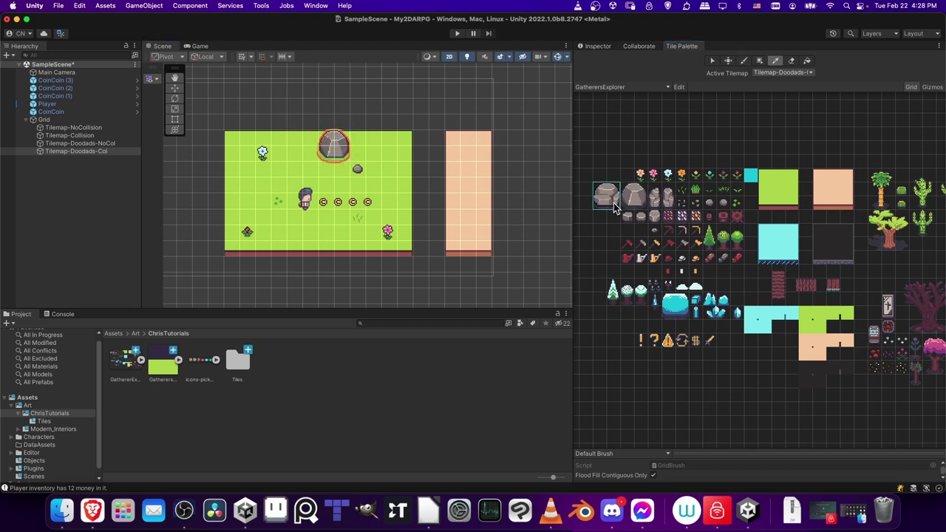
click(292, 240)
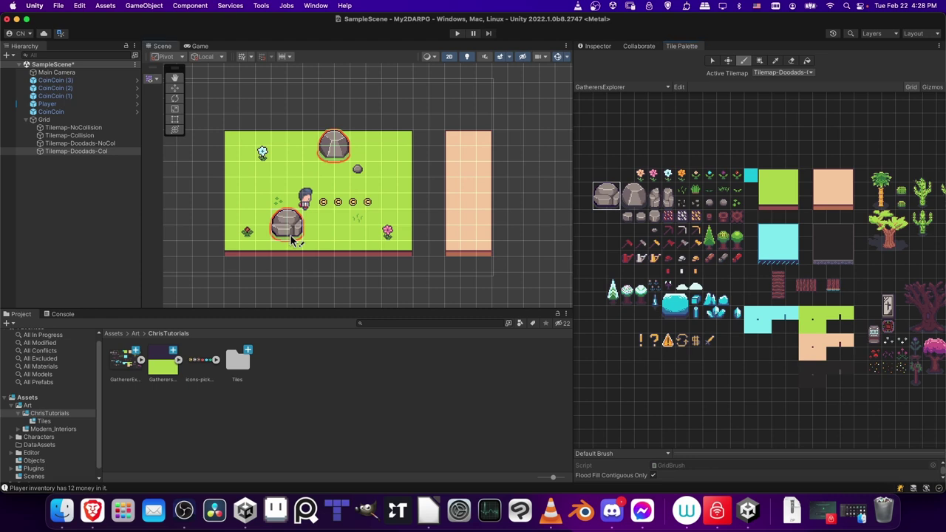
click(634, 195)
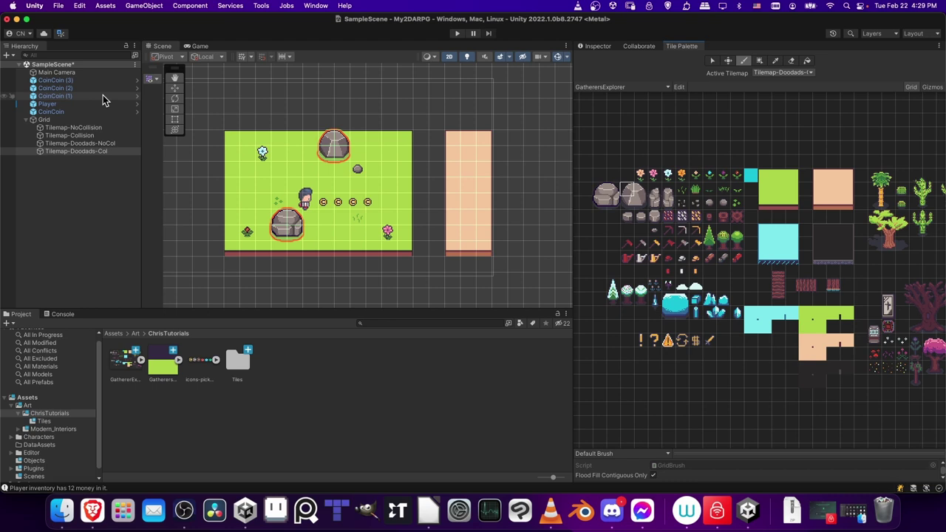
scroll(369, 177, left, 1)
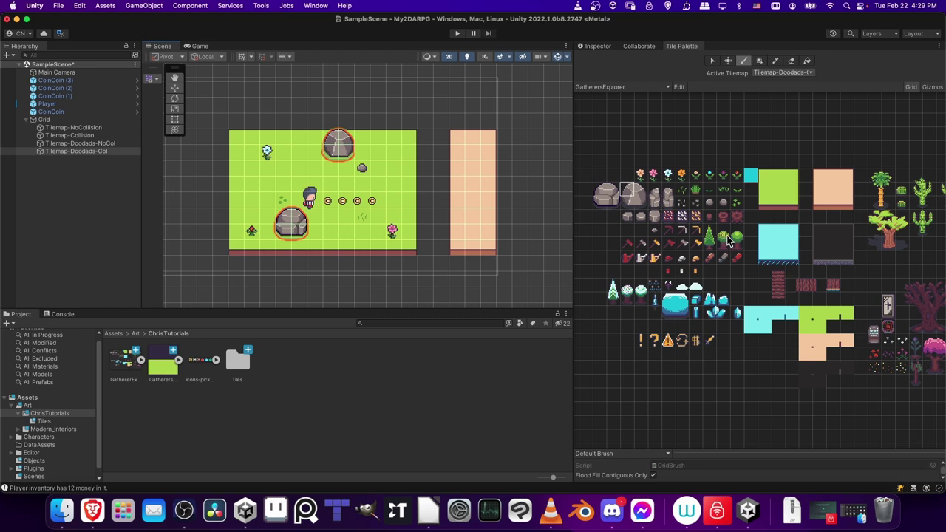
scroll(402, 215, right, 1)
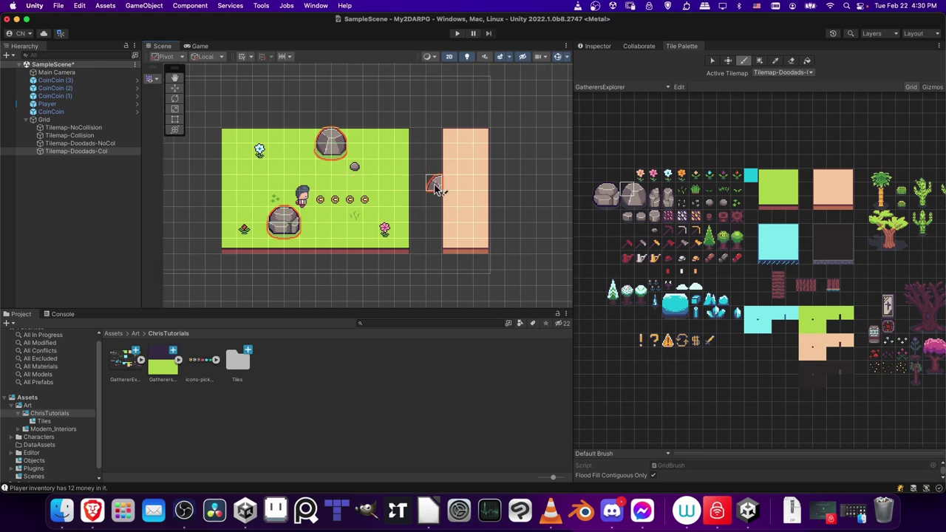
Undo a stray rock tile and make Tilemap-Collision the active tilemap
click(466, 183)
key(super+z)
click(789, 74)
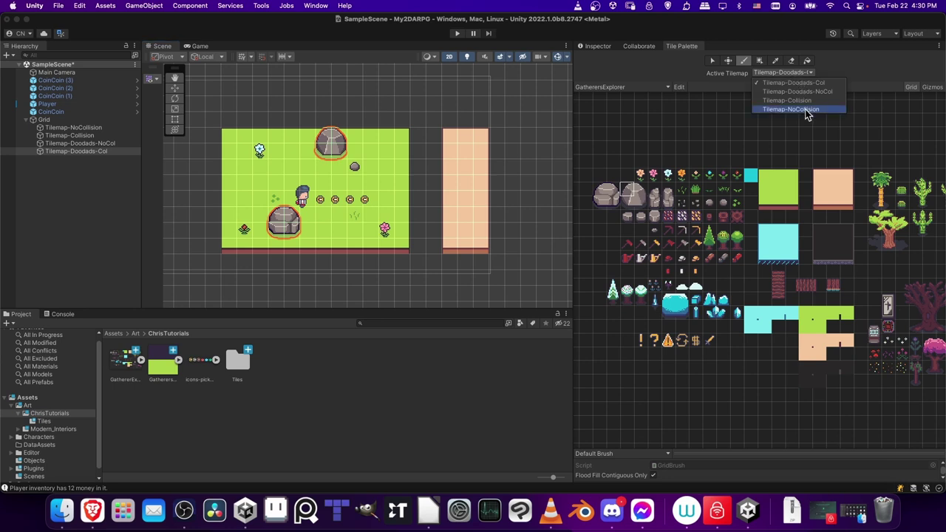
click(795, 101)
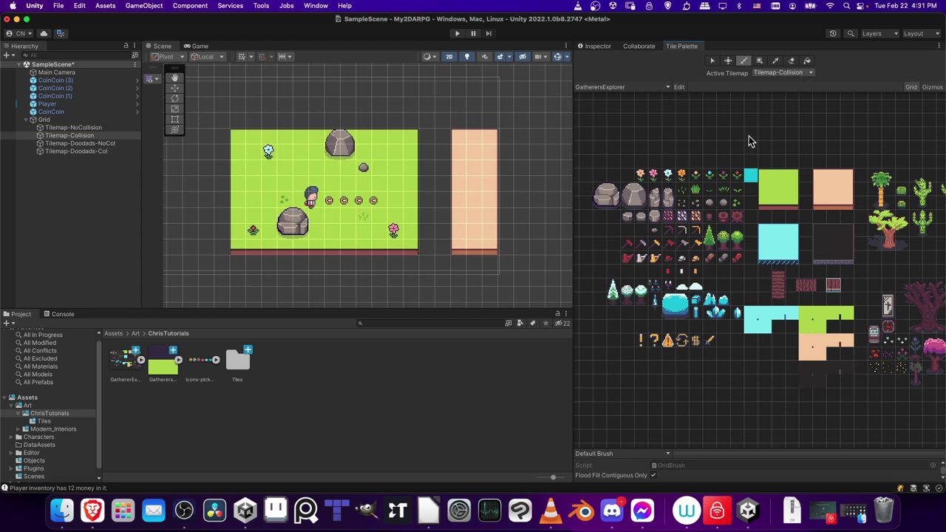
Paint cyan water tiles down the left, along the bottom and in the right-hand column around the islands
click(750, 175)
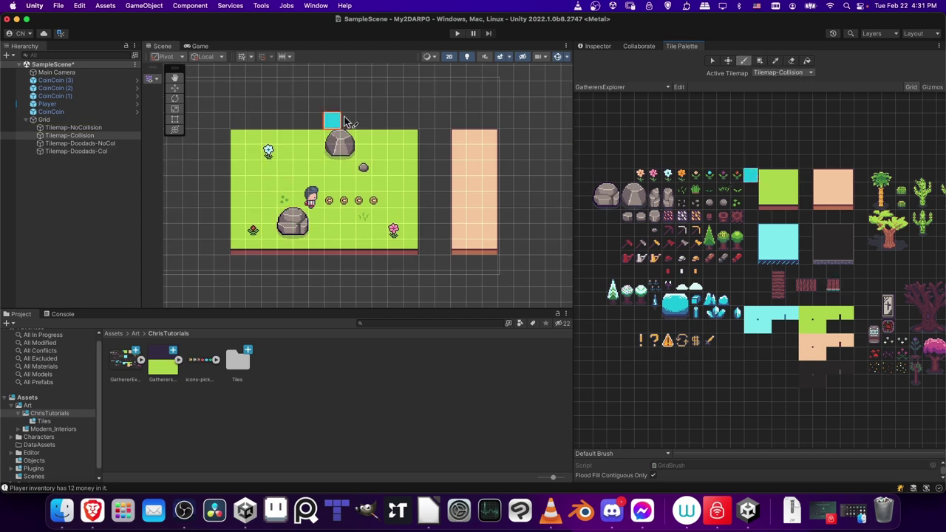
scroll(321, 111, left, 2)
mouse_move(232, 117)
mouse_down()
mouse_move(232, 258)
mouse_move(437, 266)
mouse_up()
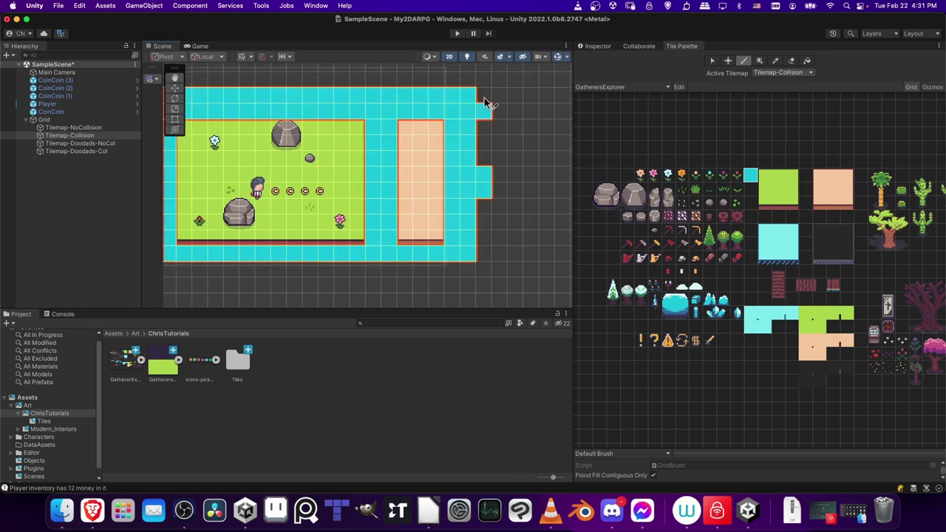
drag(483, 99, 489, 260)
scroll(463, 247, left, 2)
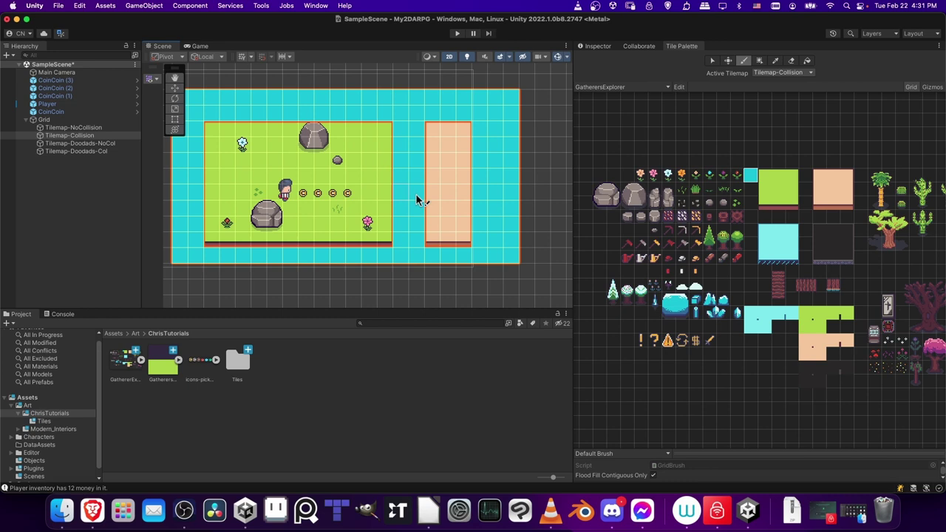
scroll(417, 193, left, 3)
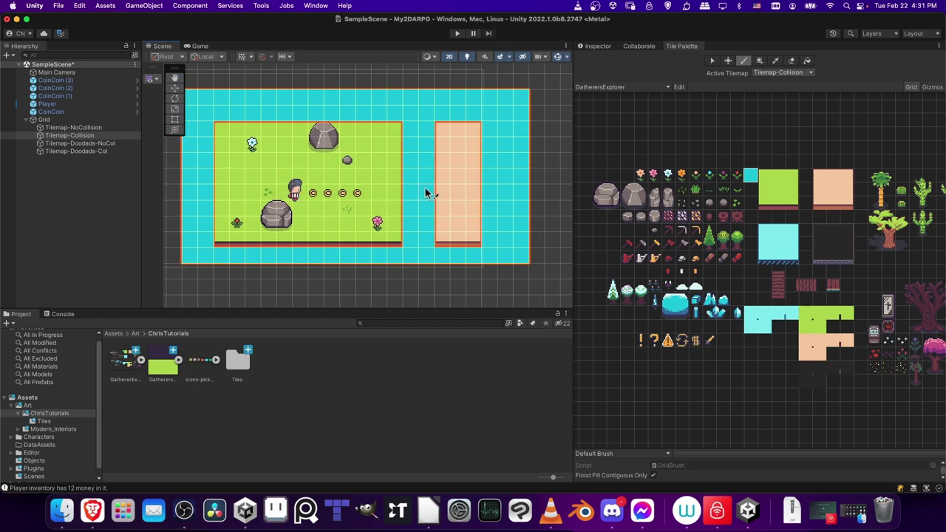
middle_drag(428, 194, 434, 196)
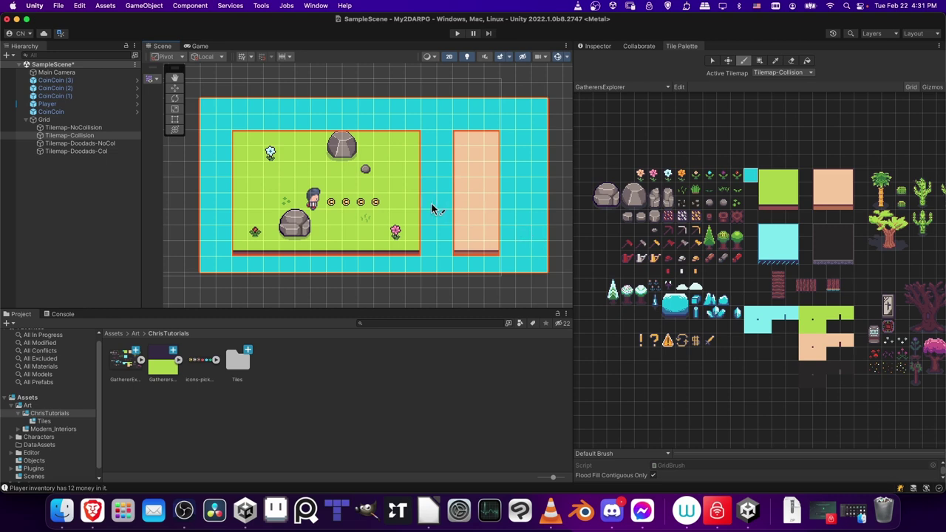
key(d)
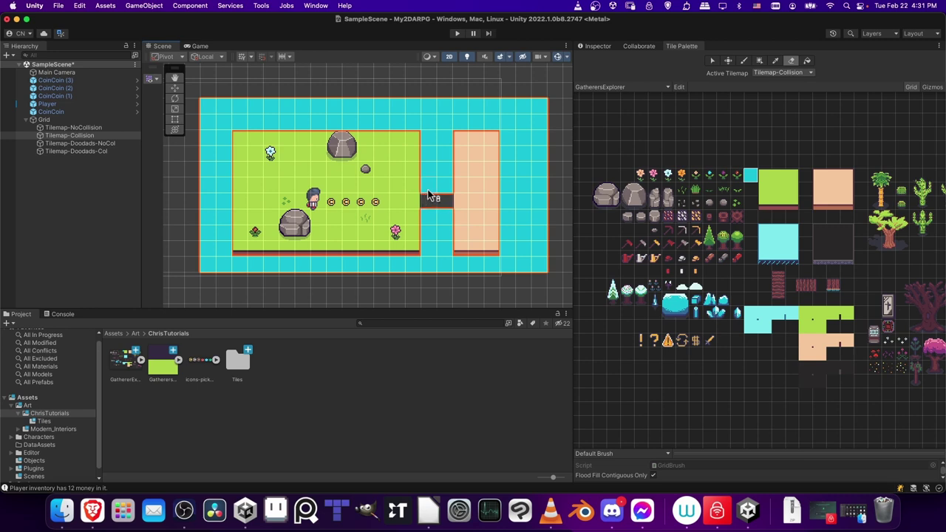
Lay red log tiles across the water gap on Tilemap-Doodads-NoCol to form the raft
click(780, 74)
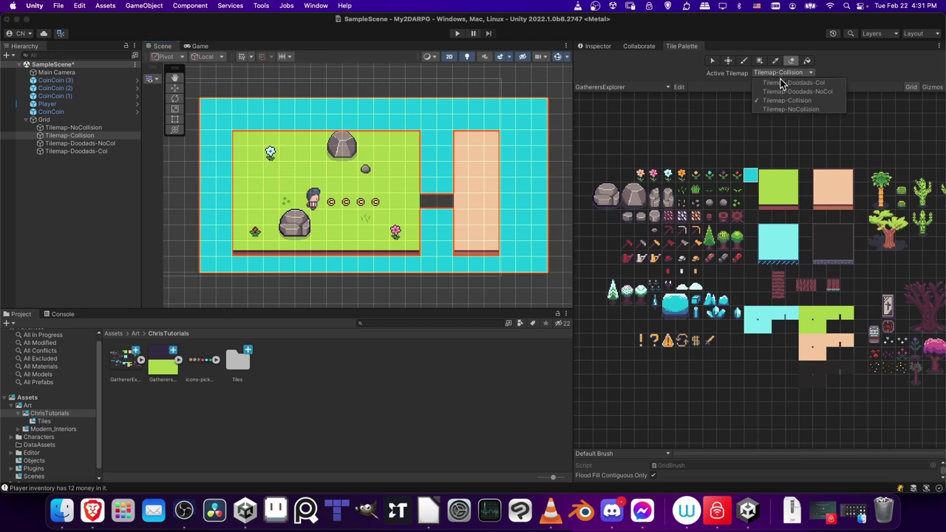
click(790, 109)
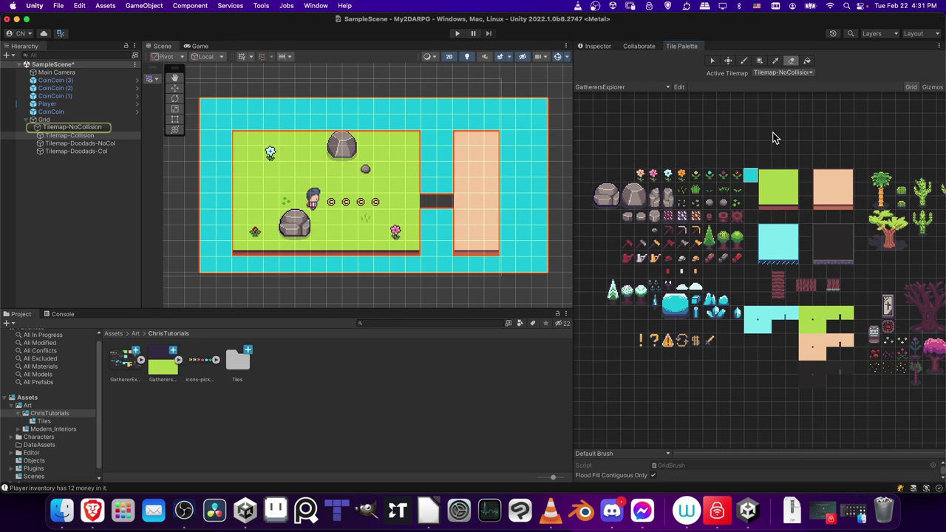
key(b)
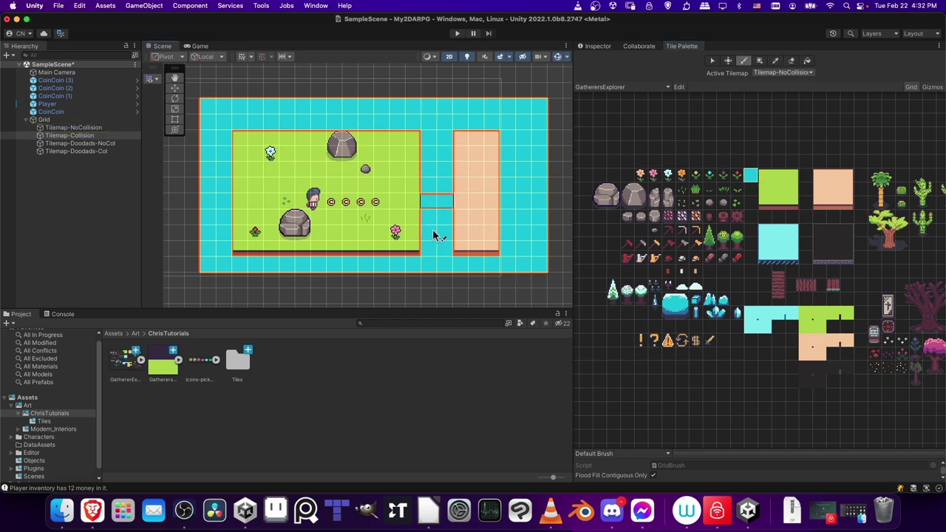
click(779, 74)
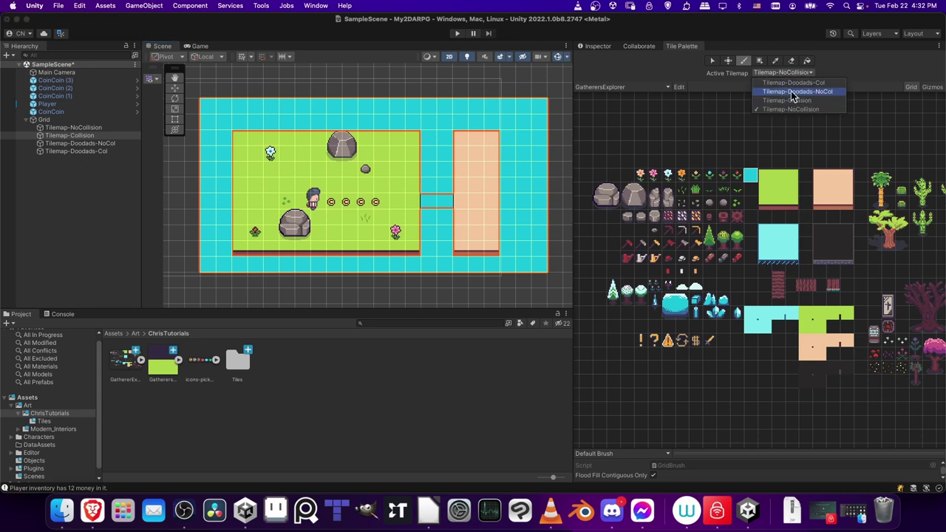
click(793, 92)
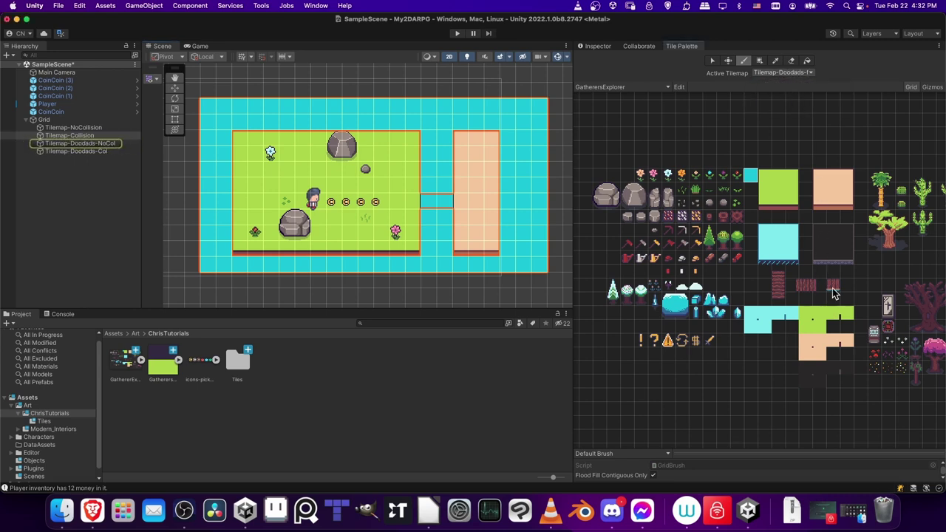
click(833, 287)
click(413, 201)
drag(446, 205, 453, 201)
middle_drag(475, 238, 452, 230)
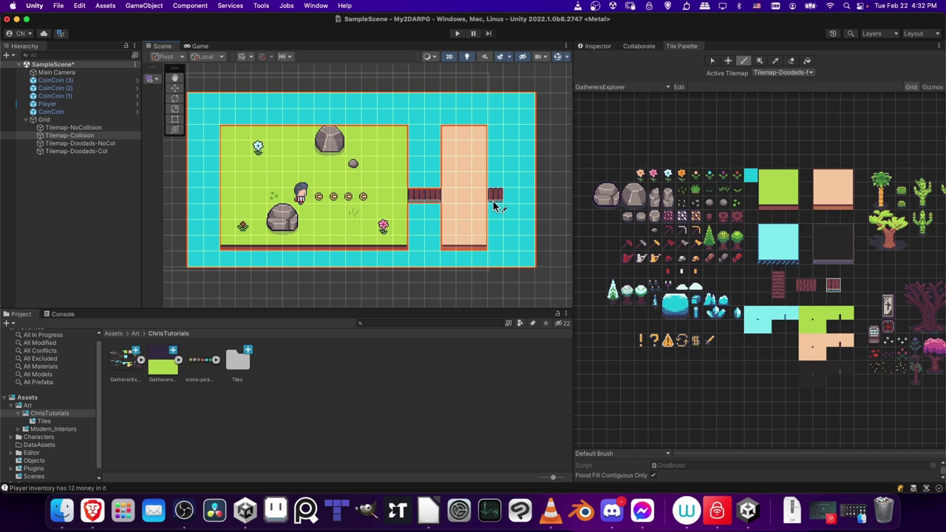
Paint a cactus at the top of the sand island and a first small bush below it
click(924, 191)
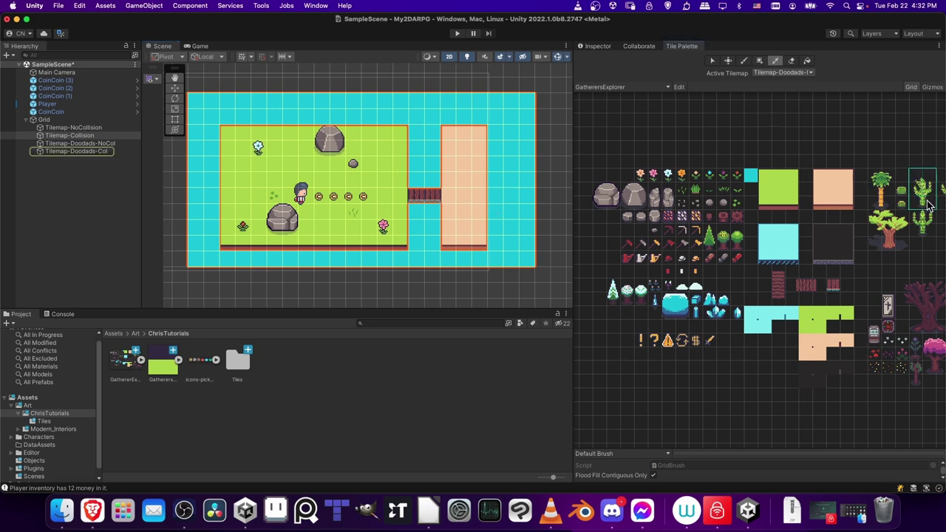
click(456, 142)
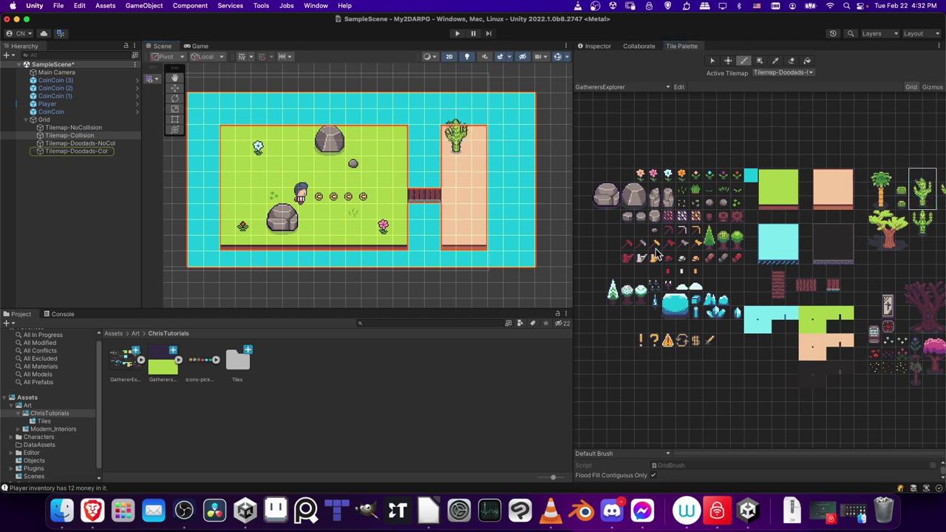
middle_drag(656, 255, 597, 248)
click(841, 182)
click(479, 229)
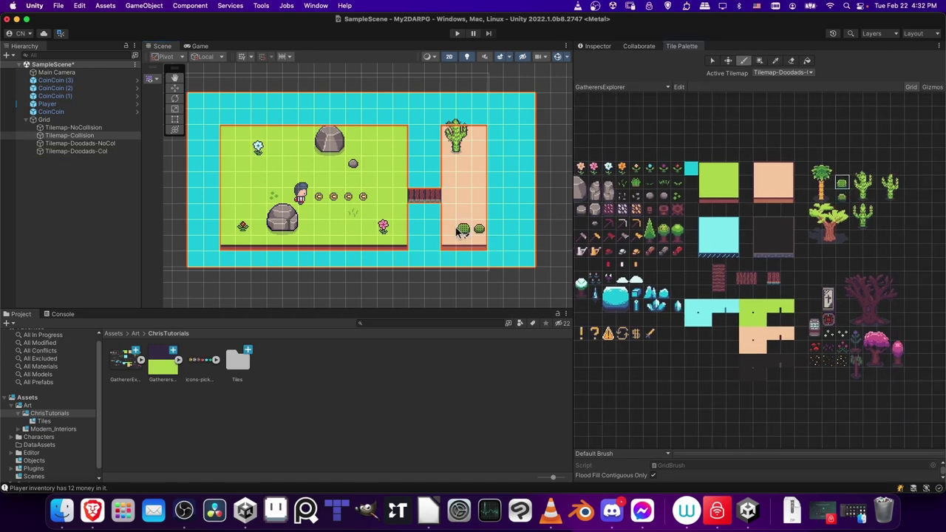
Scatter five more small bushes across the sand island, down to its bottom edge
middle_drag(480, 156, 545, 167)
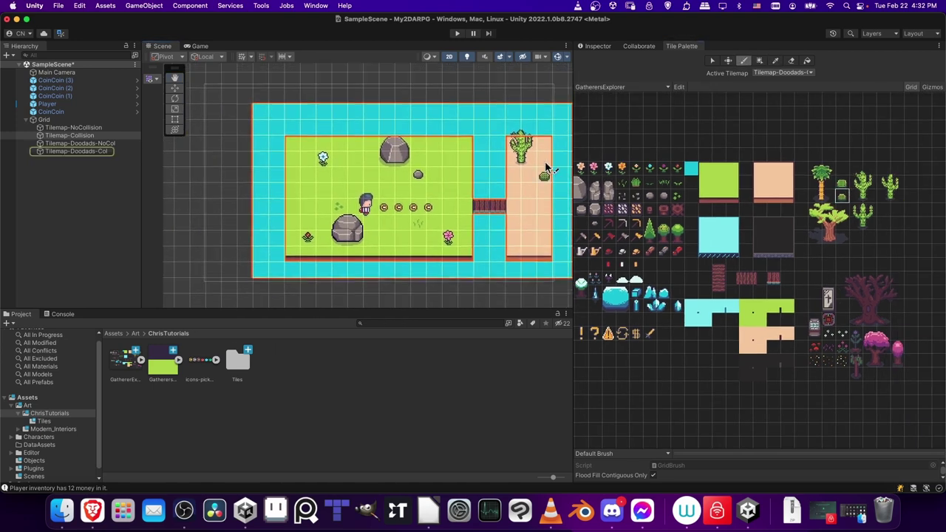
click(541, 178)
click(512, 238)
click(544, 224)
click(527, 192)
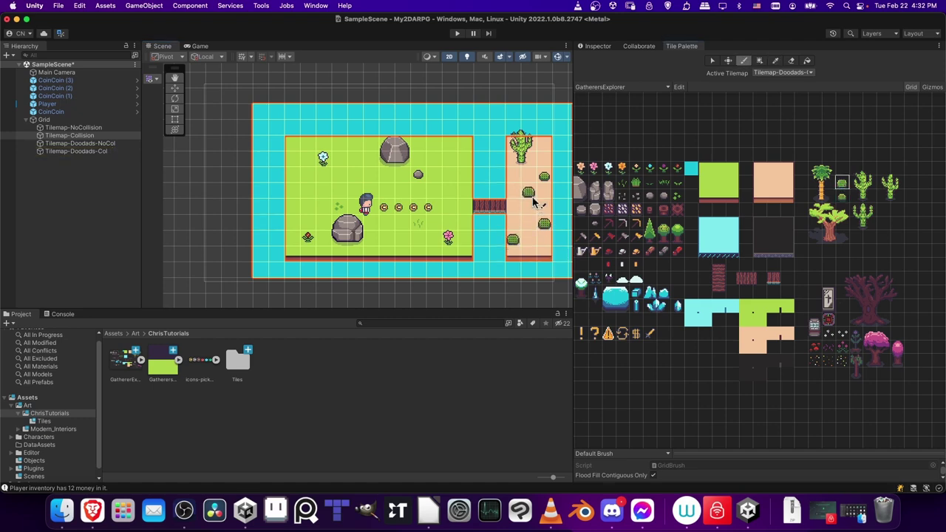
scroll(550, 225, right, 2)
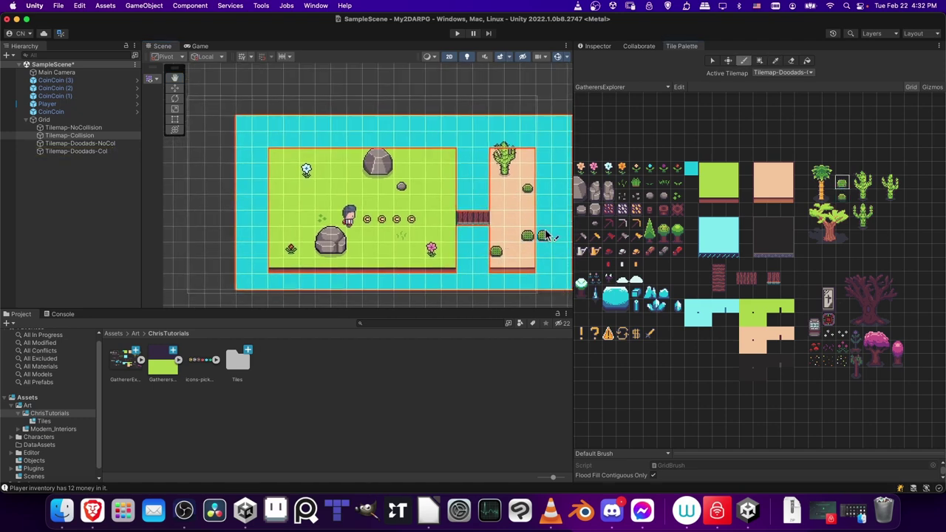
middle_drag(547, 235, 531, 235)
scroll(501, 250, right, 3)
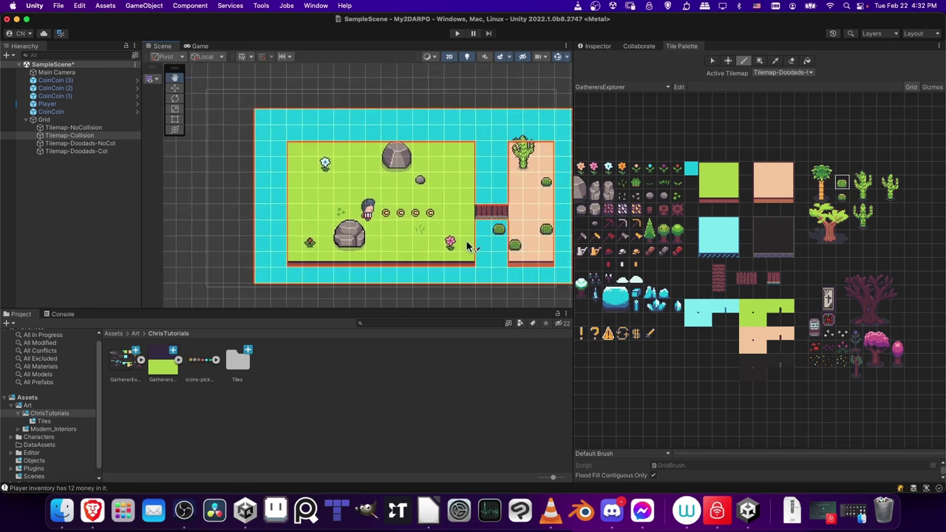
click(473, 233)
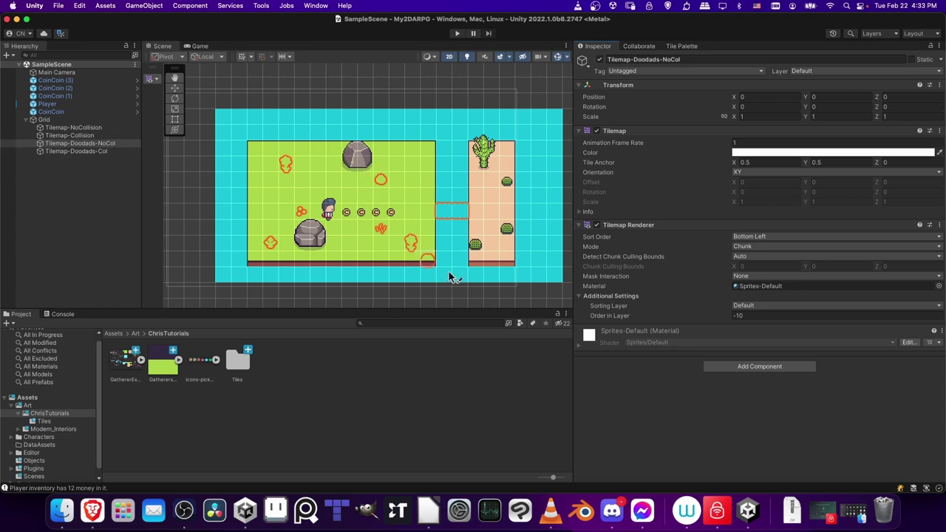
Set Order in Layer to -5 on both Tilemap-Doodads-NoCol and Tilemap-Doodads-Col
click(752, 317)
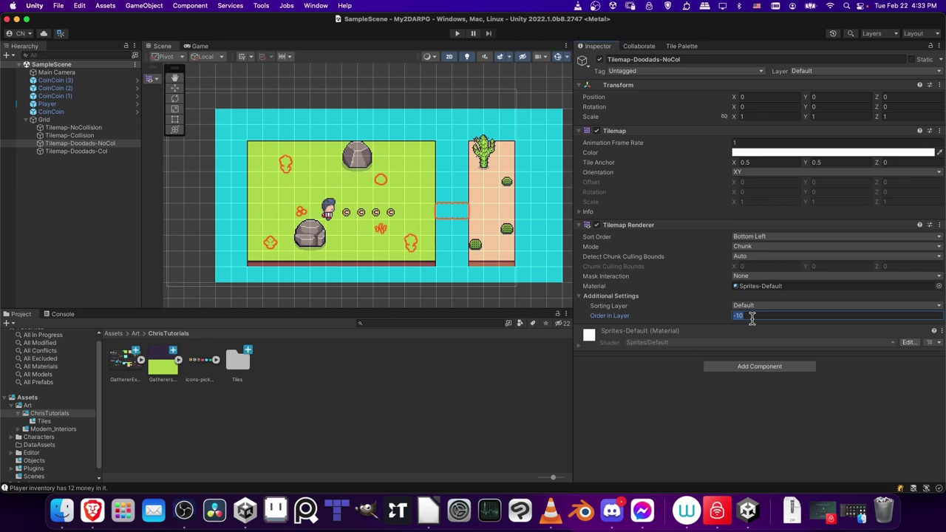
text(-5)
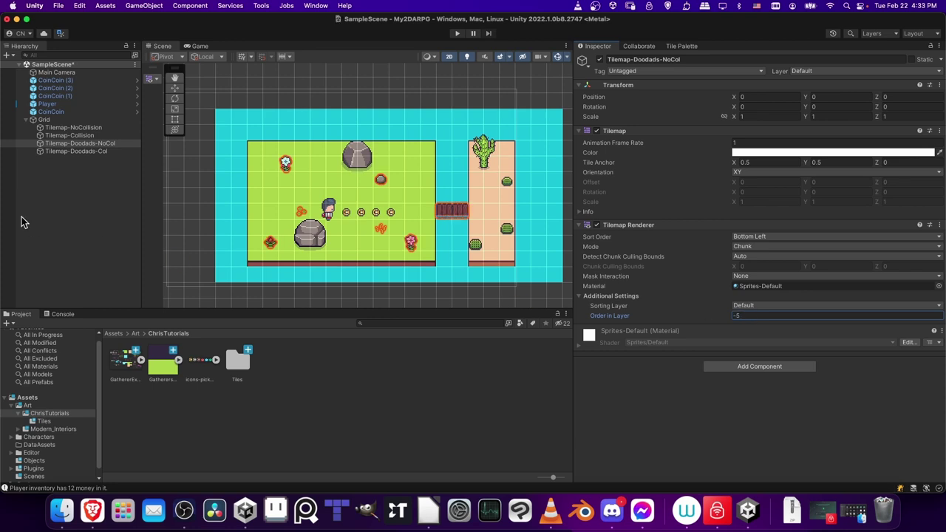
click(78, 151)
click(754, 317)
click(755, 315)
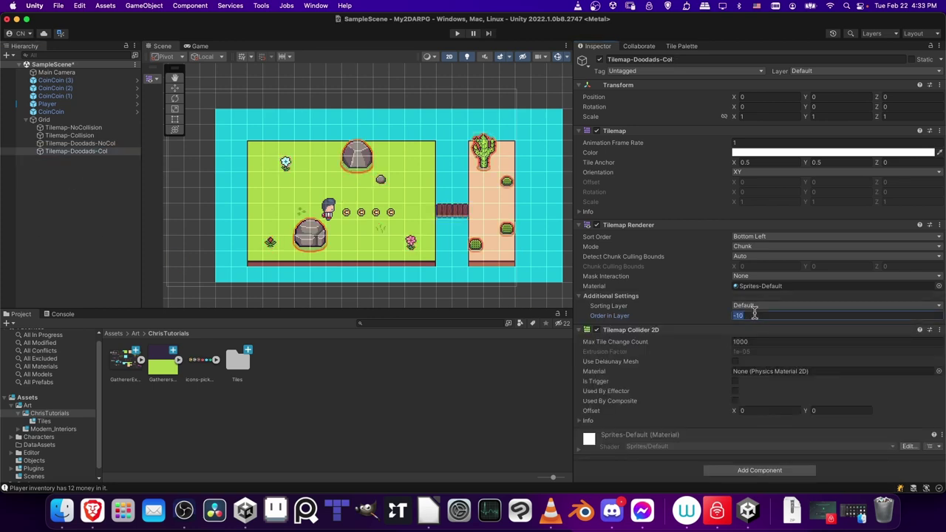
drag(395, 244, 523, 231)
scroll(510, 244, right, 3)
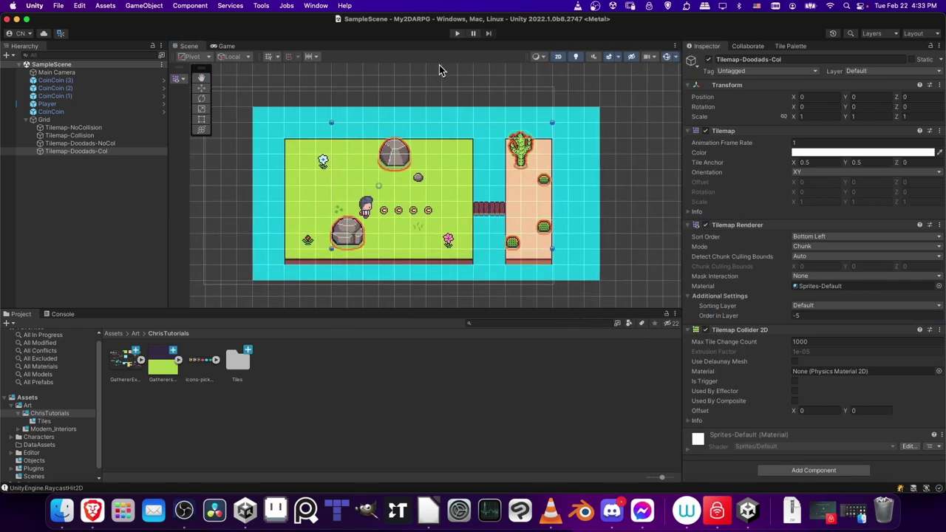
Enter Play mode and walk the player around the top rock, firing a shot beside it
click(458, 33)
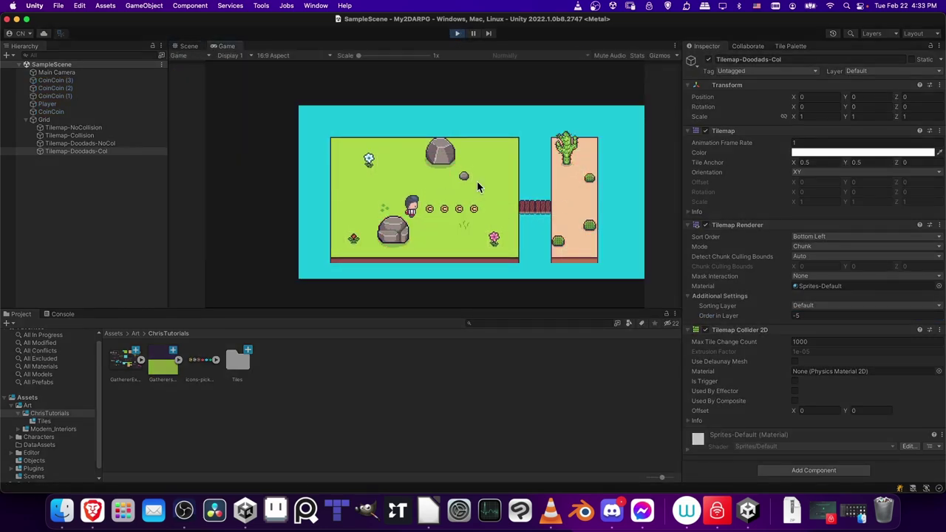
key(w)
key(d)
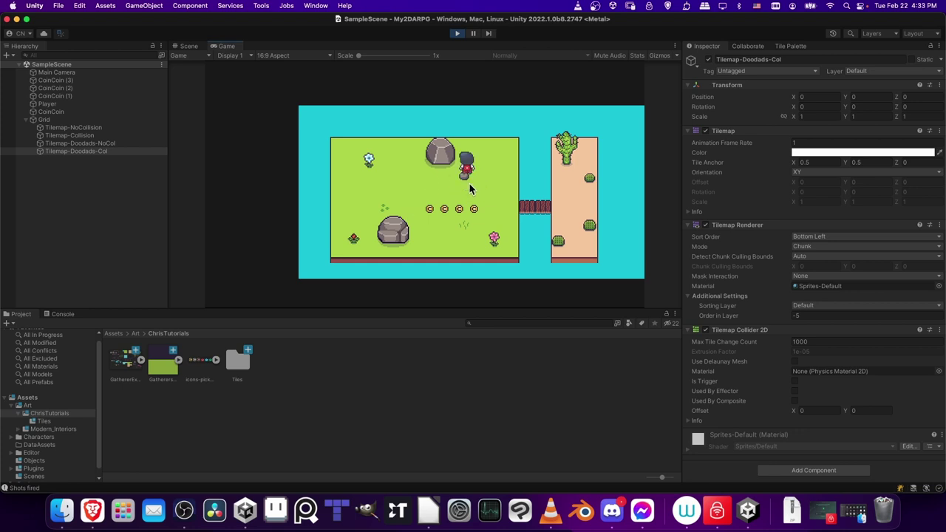
key(s)
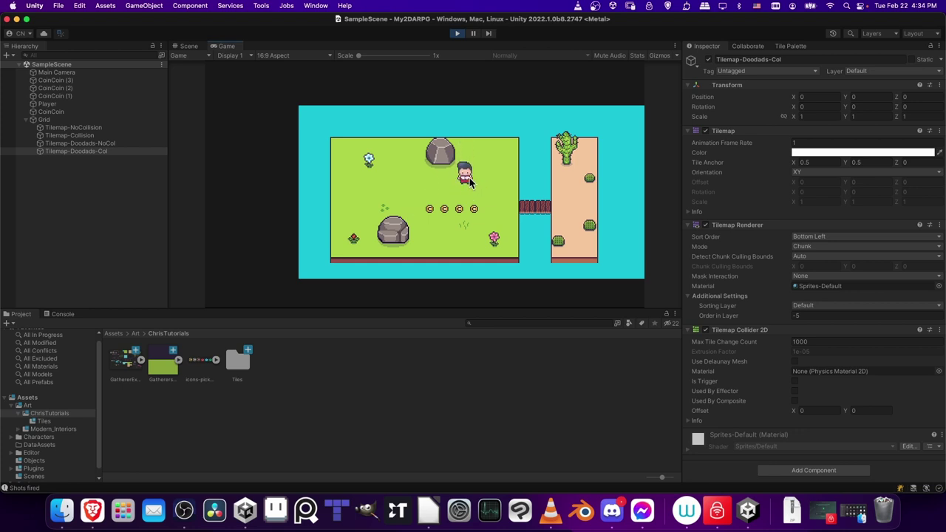
click(470, 182)
key(w)
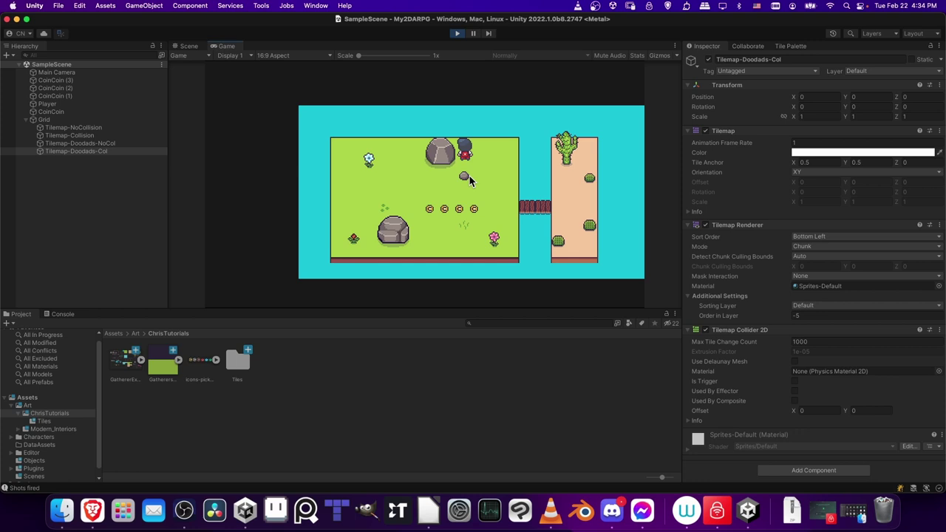
key(s)
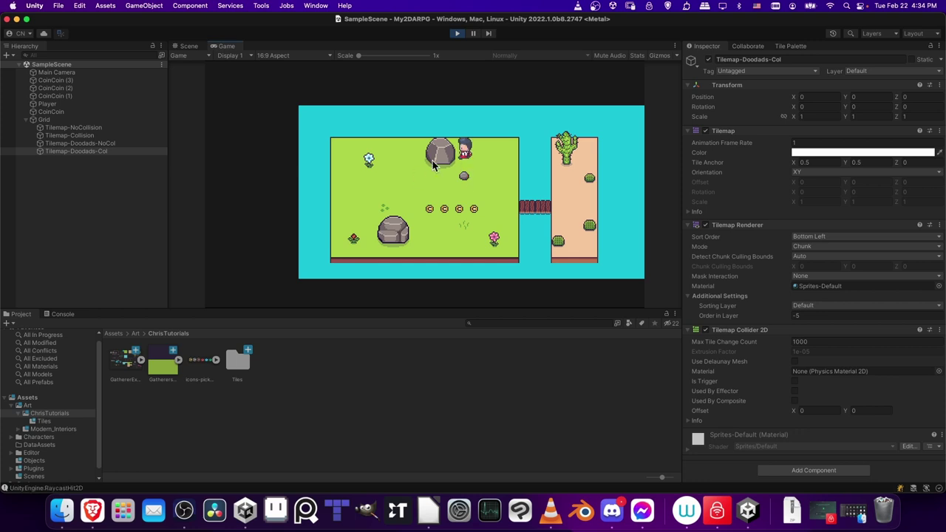
key(a)
key(a)
key(w)
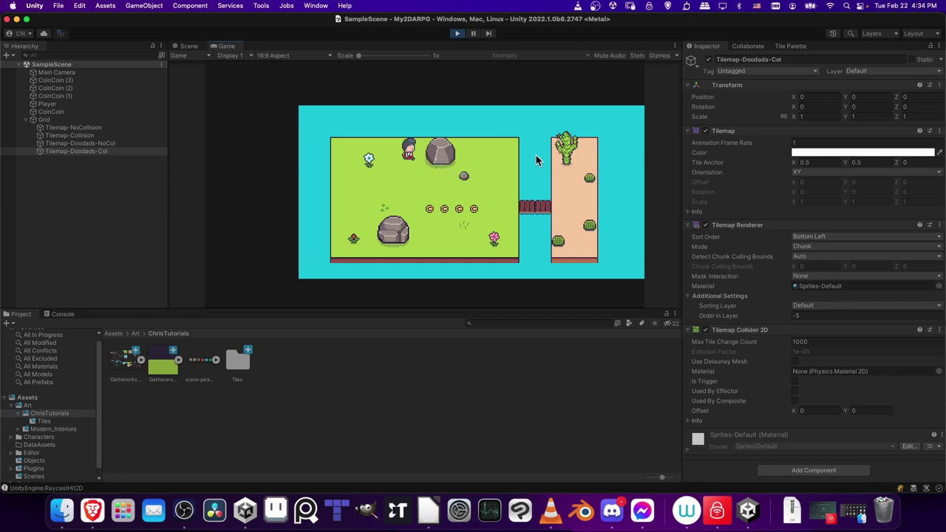
key(s)
key(d)
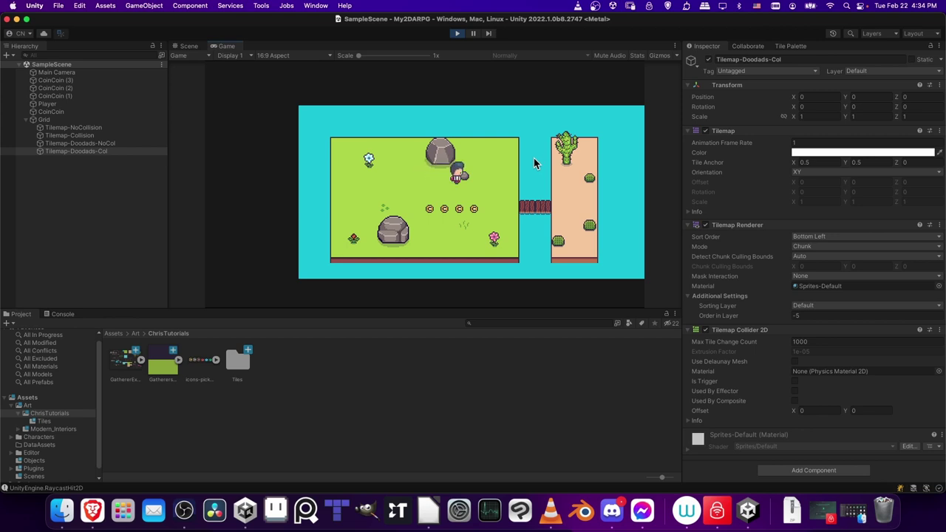
key(s)
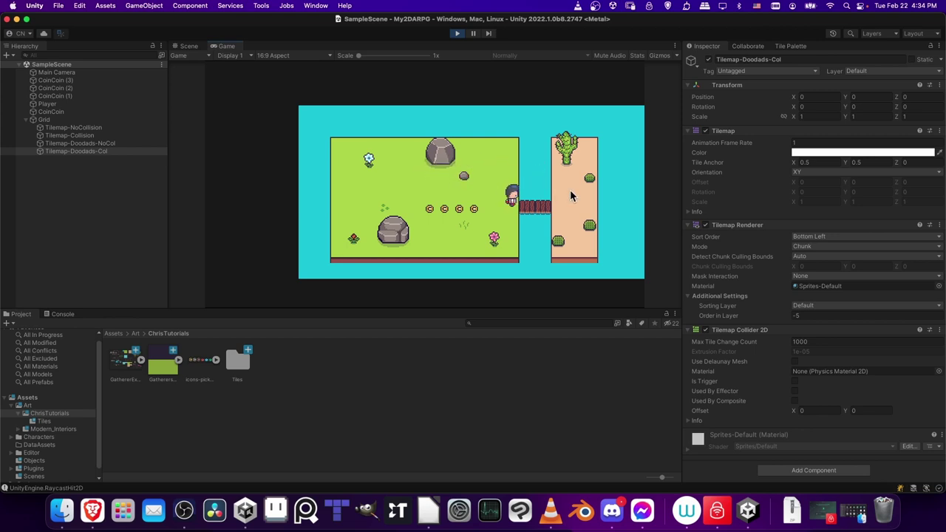
Walk onto the raft bridge and back, testing the water border along the field's edge
key(d)
key(a)
key(w)
key(d)
key(d)
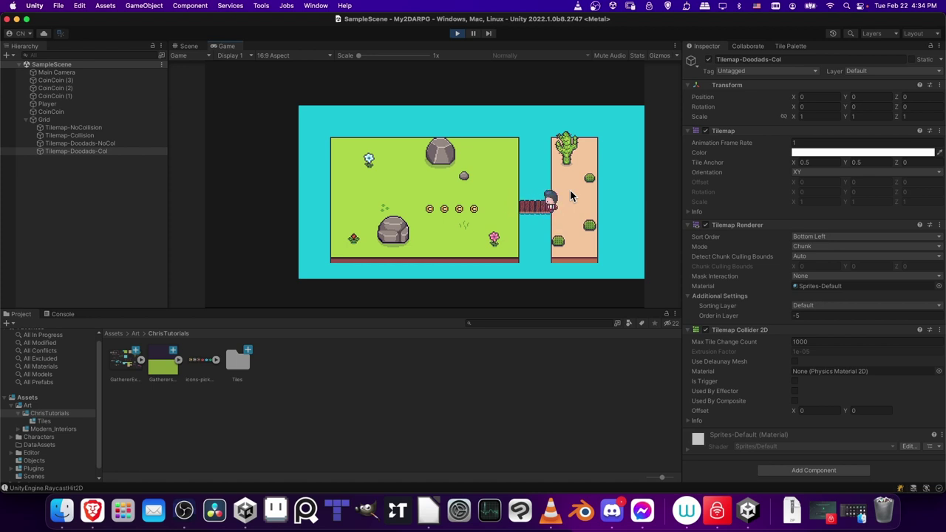
key(a)
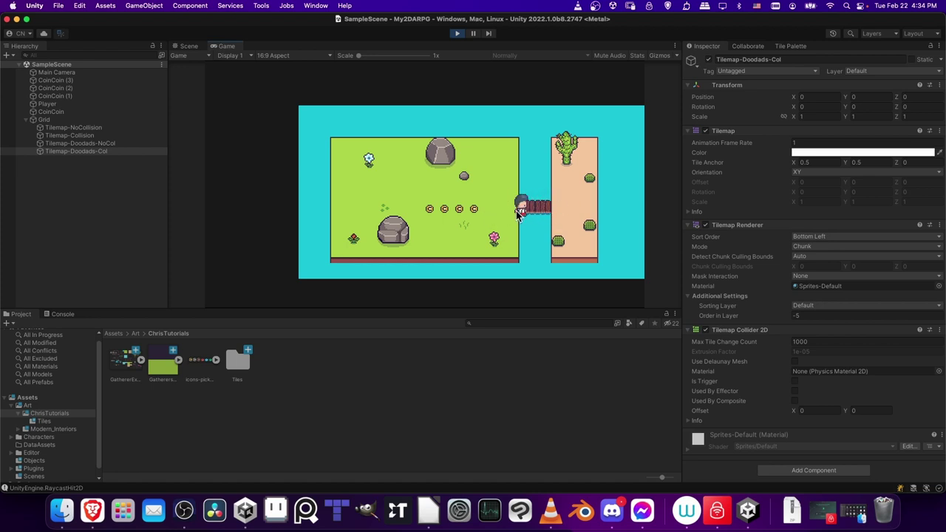
key(d)
key(a)
key(w)
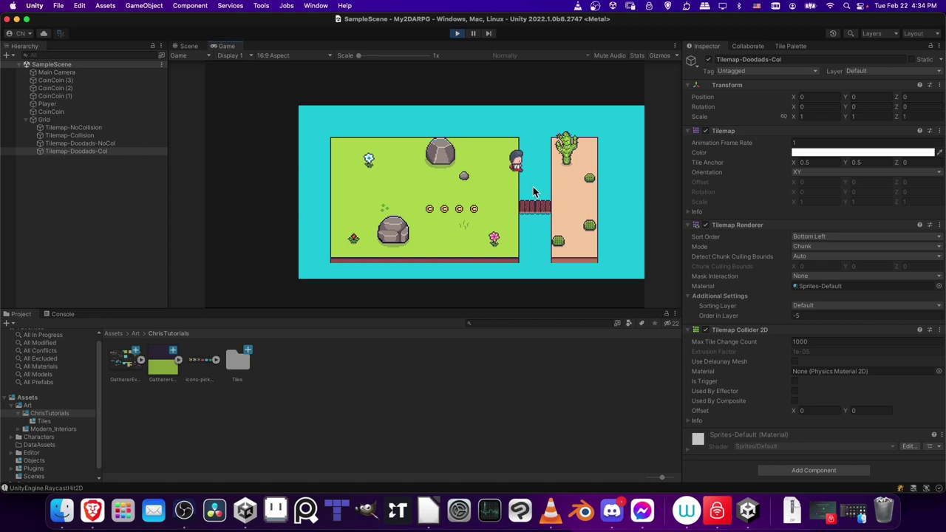
key(a)
key(d)
key(s)
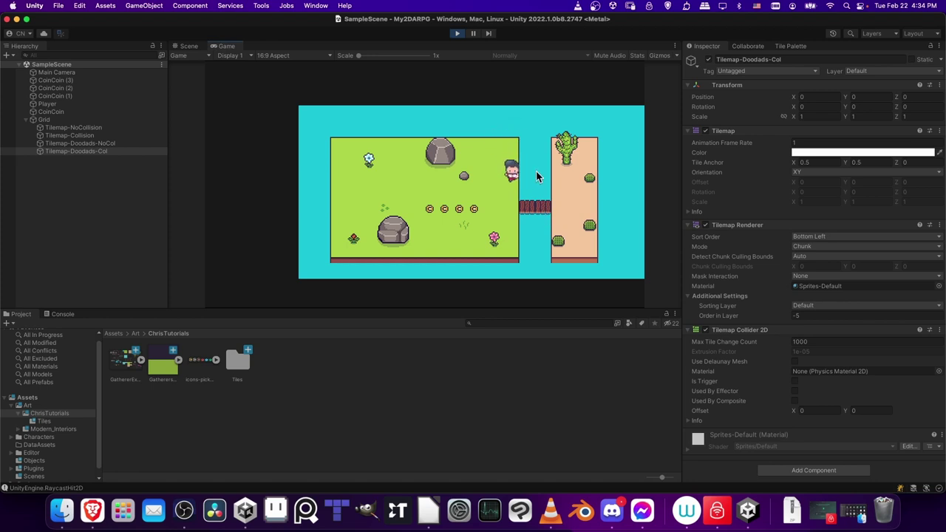
Cross the bridge onto the sand, test collision against the cactus, and walk down the island
key(s)
key(d)
key(a)
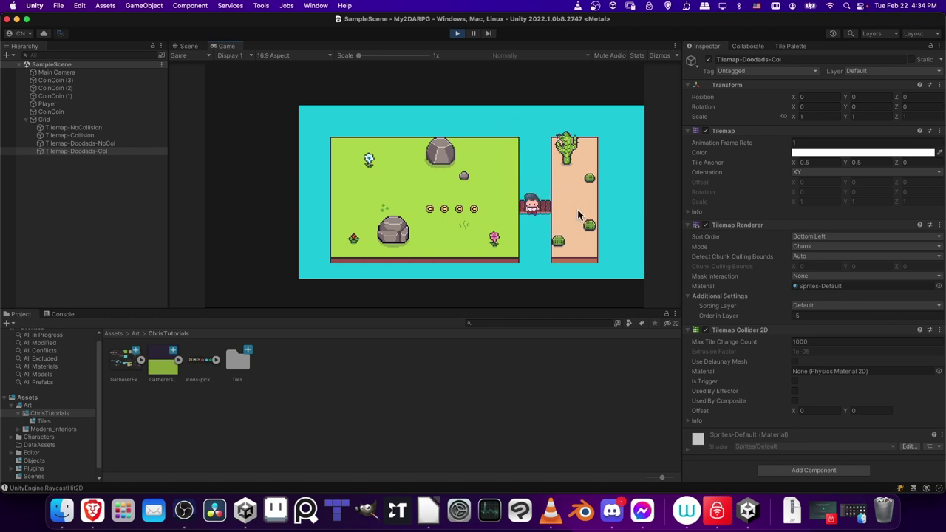
key(a)
key(d)
key(w)
key(d)
key(w)
key(w)
key(d)
key(a)
key(s)
key(a)
key(d)
key(s)
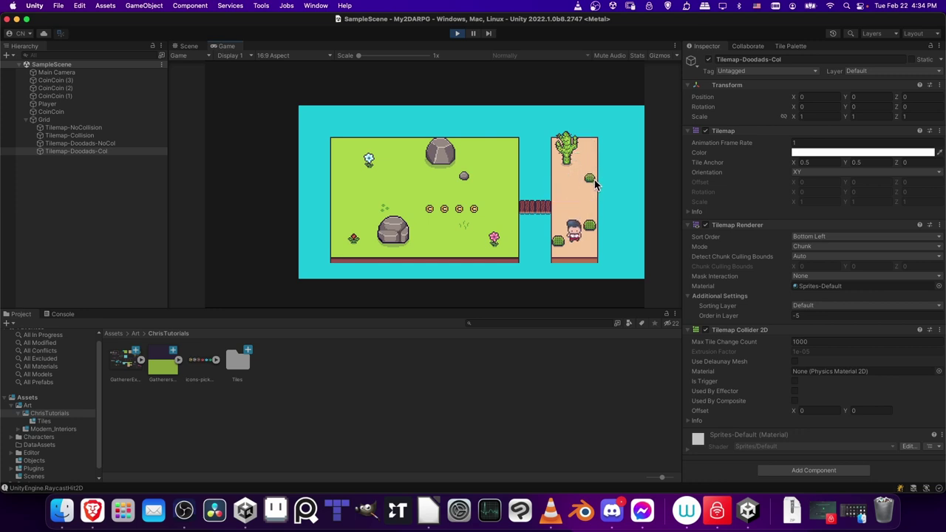
Return to the grass and collect all four coins, reaching 12 money
key(w)
key(a)
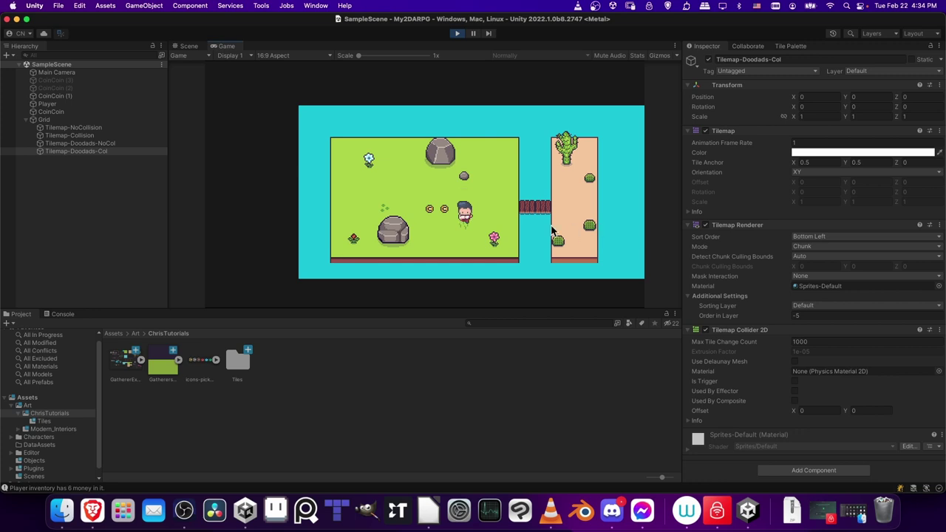
key(a)
key(s)
key(w)
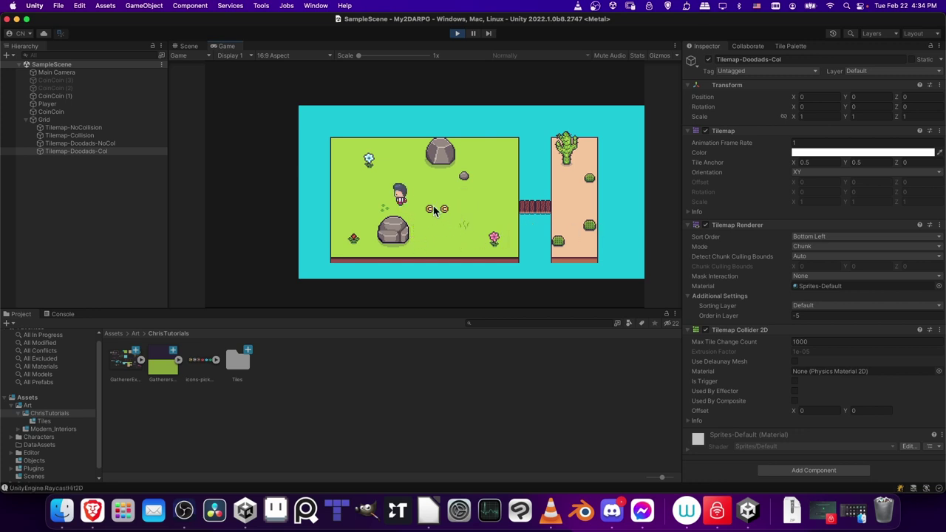
key(d)
key(s)
key(w)
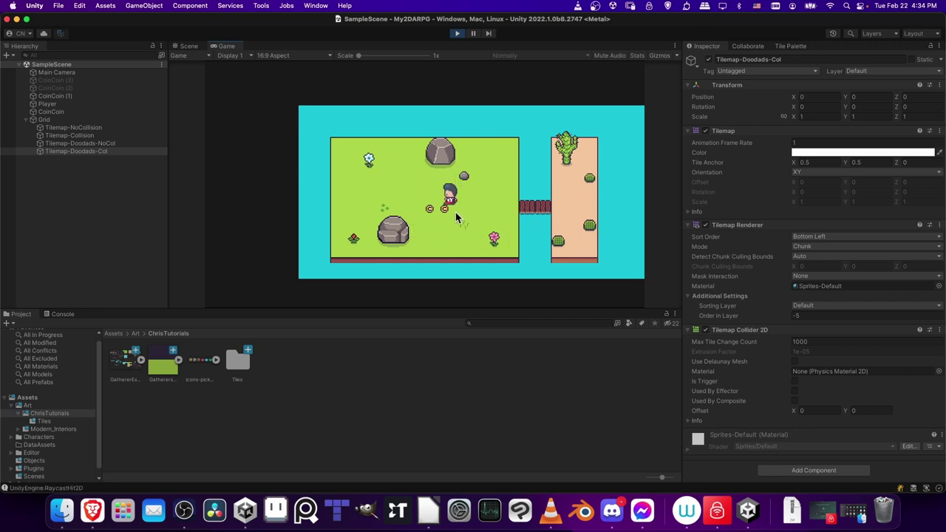
key(s)
key(d)
key(w)
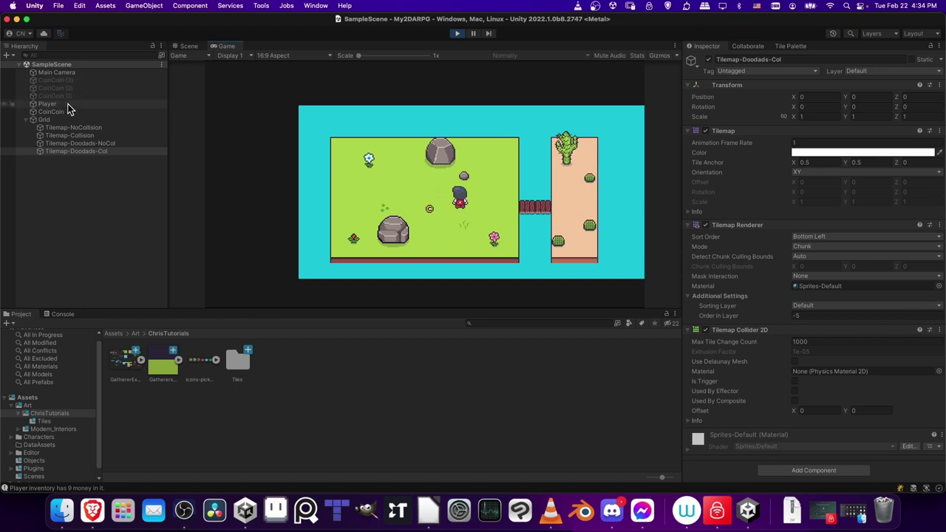
key(a)
key(s)
key(w)
key(w)
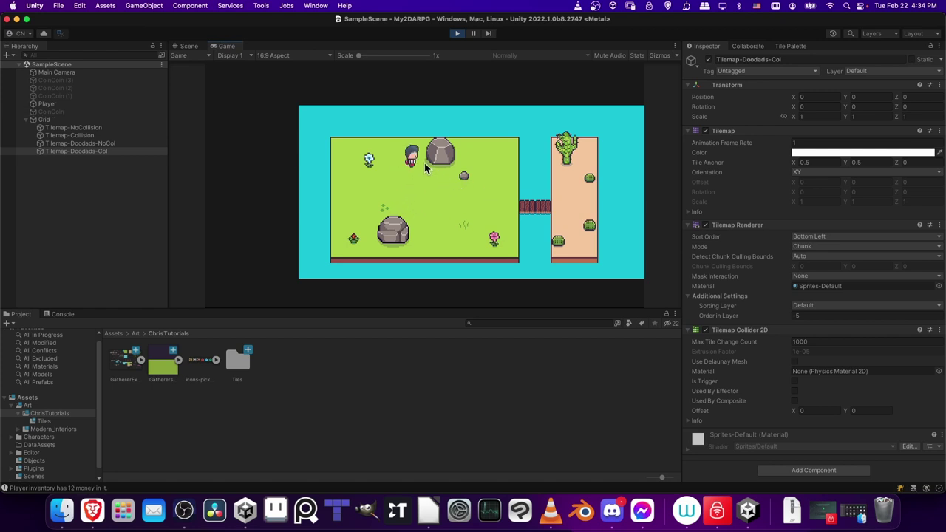
key(d)
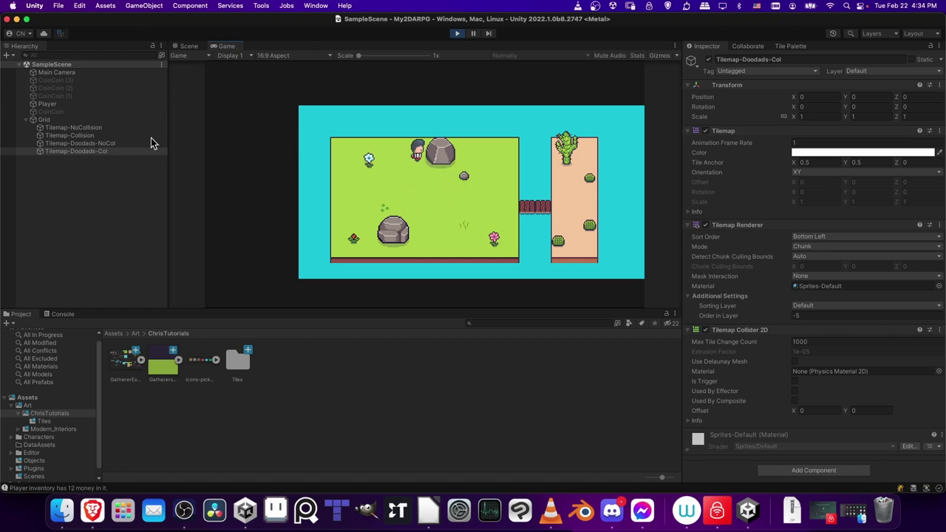